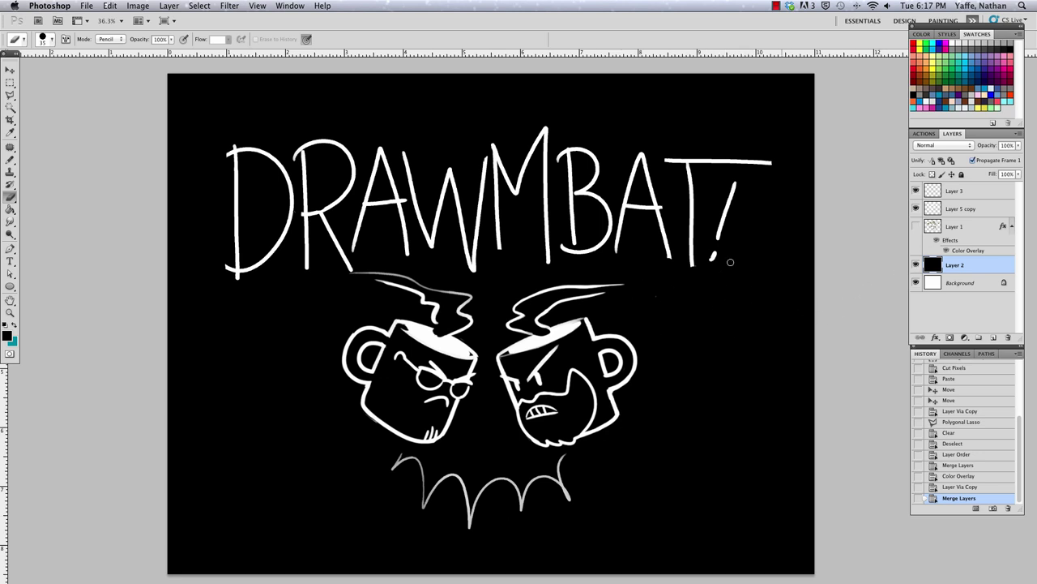
Hide the old drawing and erase two thick curved white eye arcs
left_click_drag(915, 209, 916, 190)
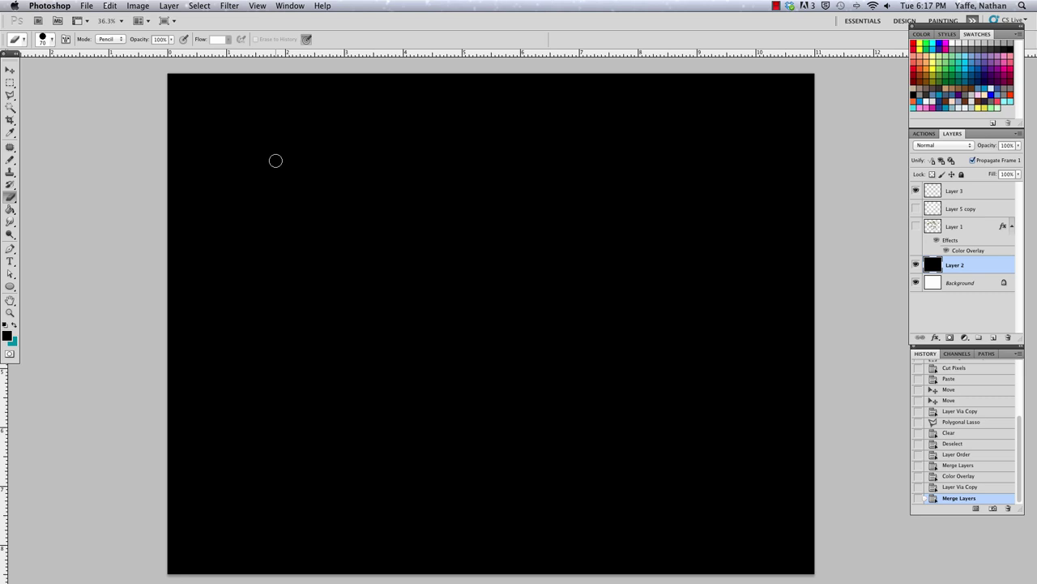
left_click_drag(368, 253, 411, 278)
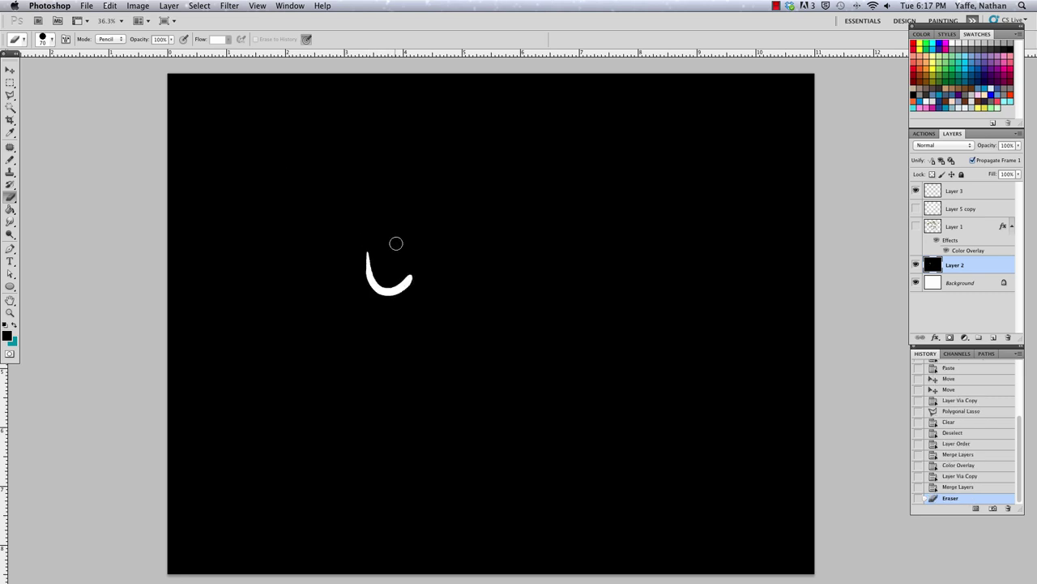
left_click_drag(371, 249, 409, 278)
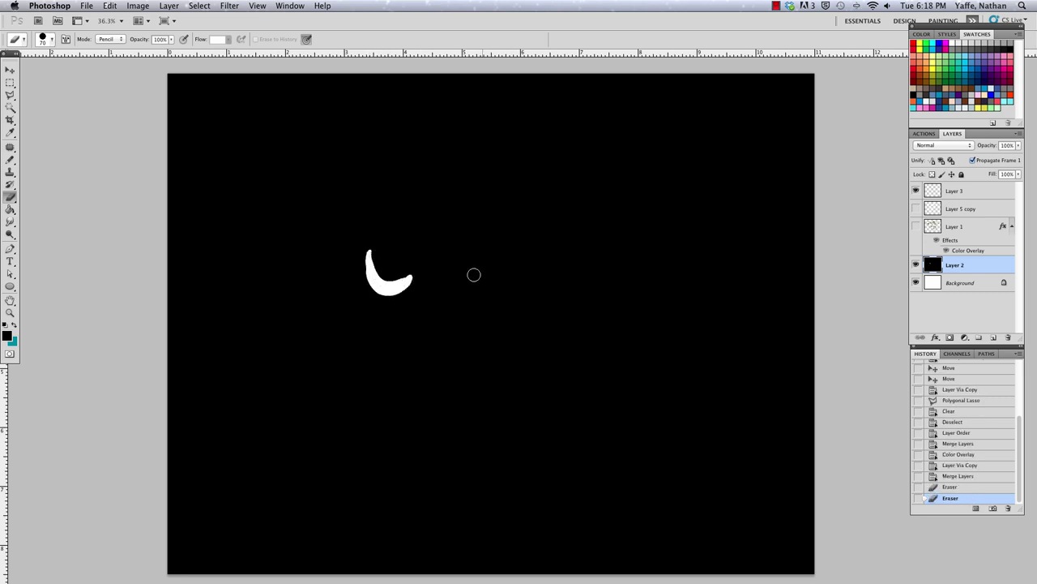
mouse_move(487, 274)
left_mouse_down()
mouse_move(530, 276)
mouse_move(547, 247)
left_mouse_up()
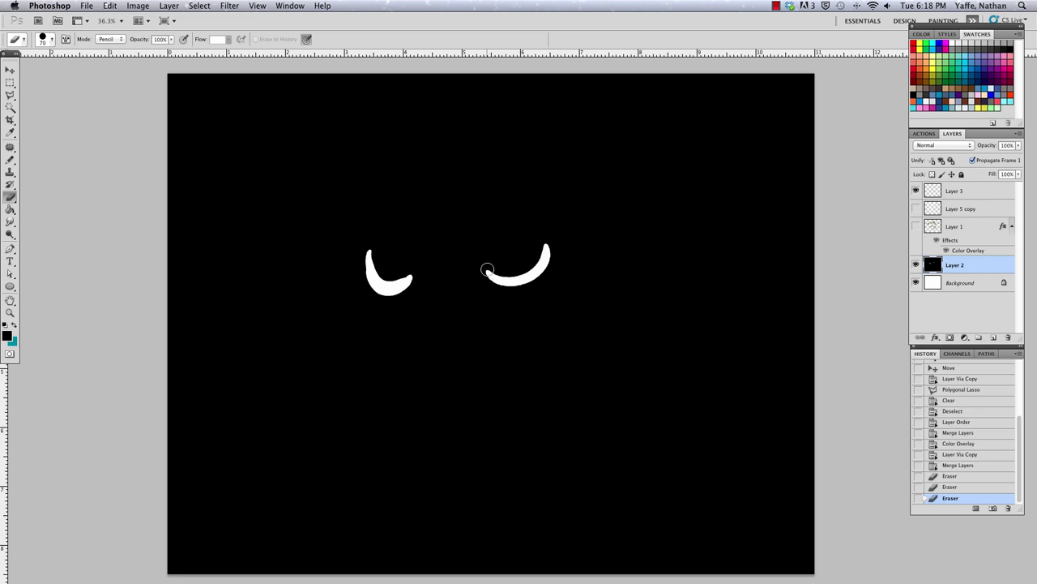
left_click_drag(487, 270, 544, 248)
left_click_drag(370, 243, 415, 278)
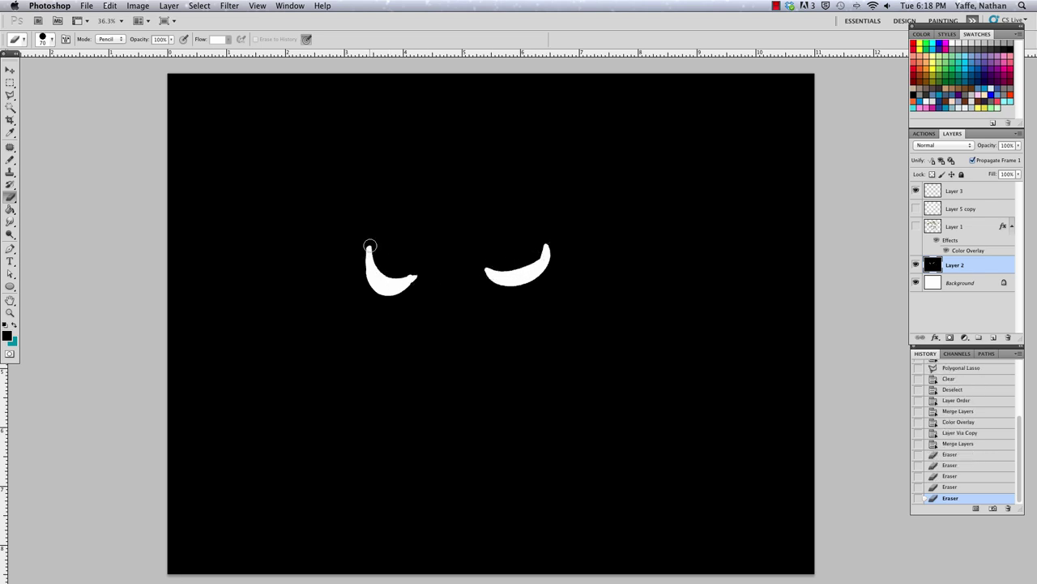
mouse_move(481, 265)
left_mouse_down()
mouse_move(510, 286)
mouse_move(487, 270)
mouse_move(544, 253)
left_mouse_up()
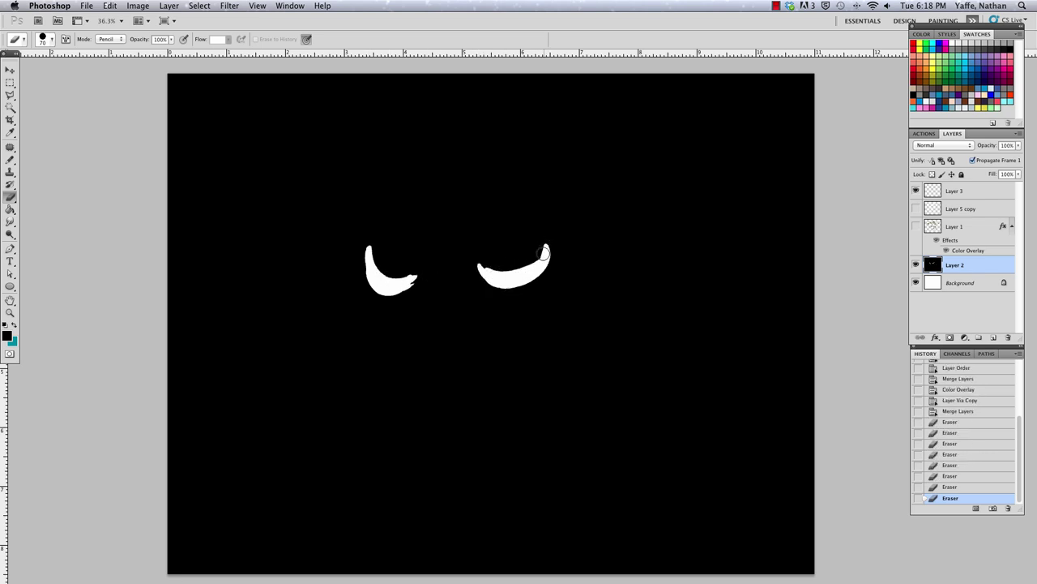
mouse_move(394, 274)
left_mouse_down()
mouse_move(432, 261)
mouse_move(382, 286)
left_mouse_up()
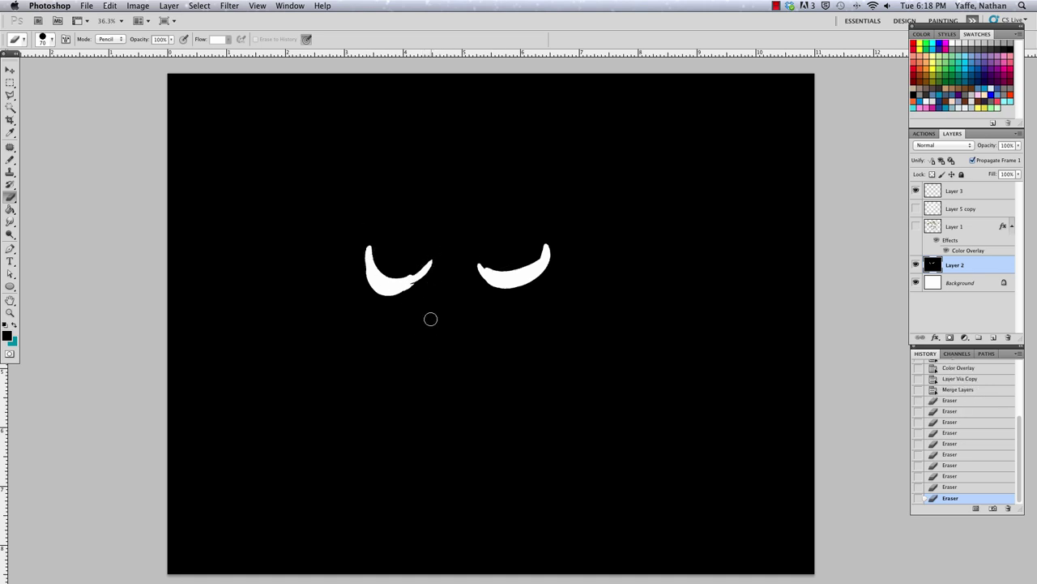
Erase a thick wedge-shaped nose and the first mark of the mouth
left_click_drag(437, 270, 420, 327)
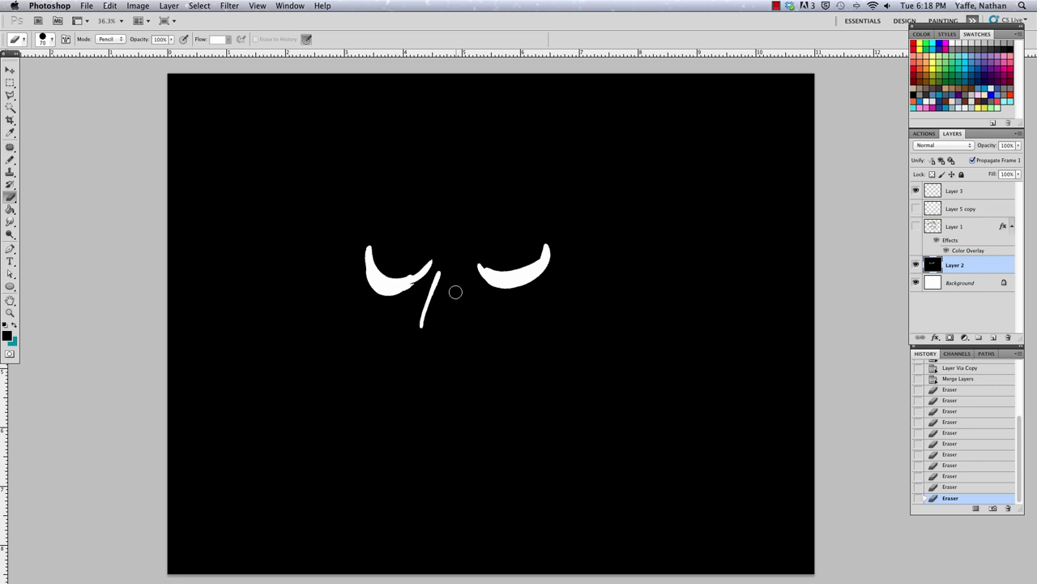
mouse_move(441, 267)
left_mouse_down()
mouse_move(427, 323)
mouse_move(435, 336)
left_mouse_up()
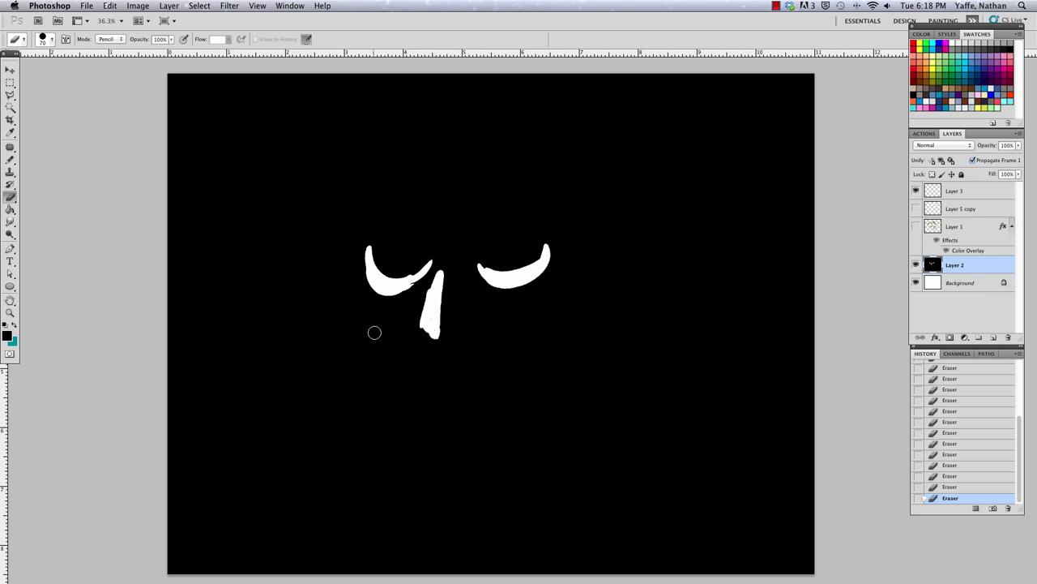
left_click_drag(386, 332, 435, 363)
Dab a two-row dotted smile below the nose with a mark at its left end
left_click(408, 352)
left_click(454, 362)
left_click(476, 355)
left_click(495, 347)
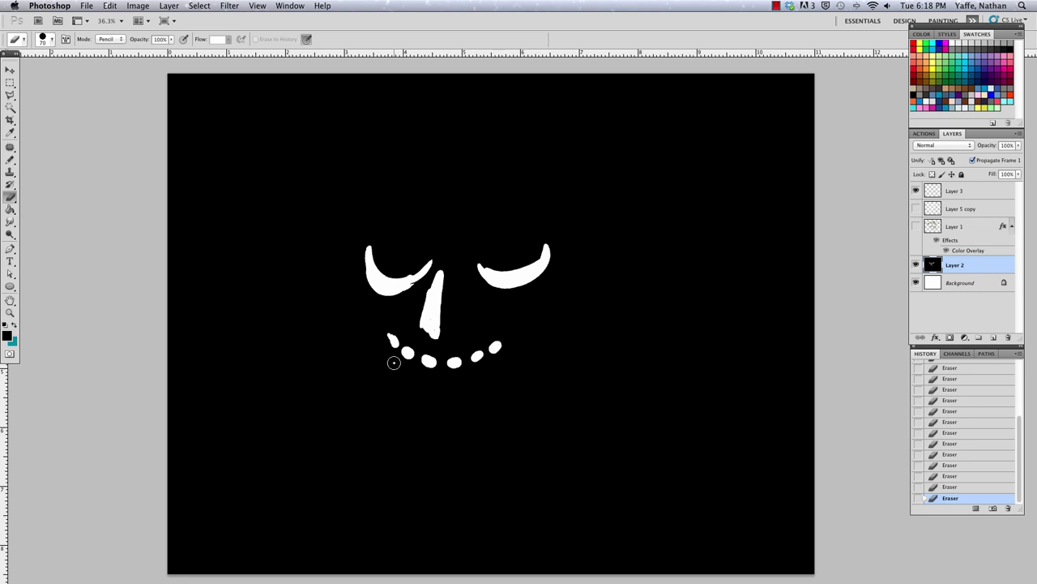
left_click(394, 365)
left_click(413, 377)
left_click(440, 381)
left_click(463, 376)
left_click(481, 371)
left_click(385, 344)
left_click(495, 358)
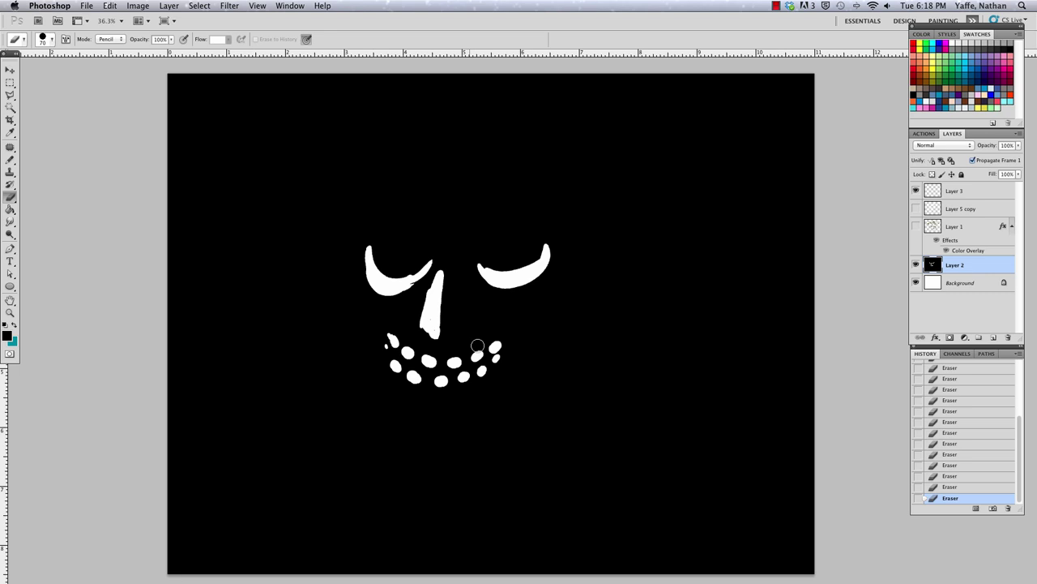
left_click_drag(387, 357, 384, 330)
Add arcs, dots and a dash above both eyes, plus small marks beside the nose
left_click_drag(383, 238, 412, 248)
mouse_move(487, 240)
left_mouse_down()
mouse_move(498, 248)
mouse_move(514, 232)
left_mouse_up()
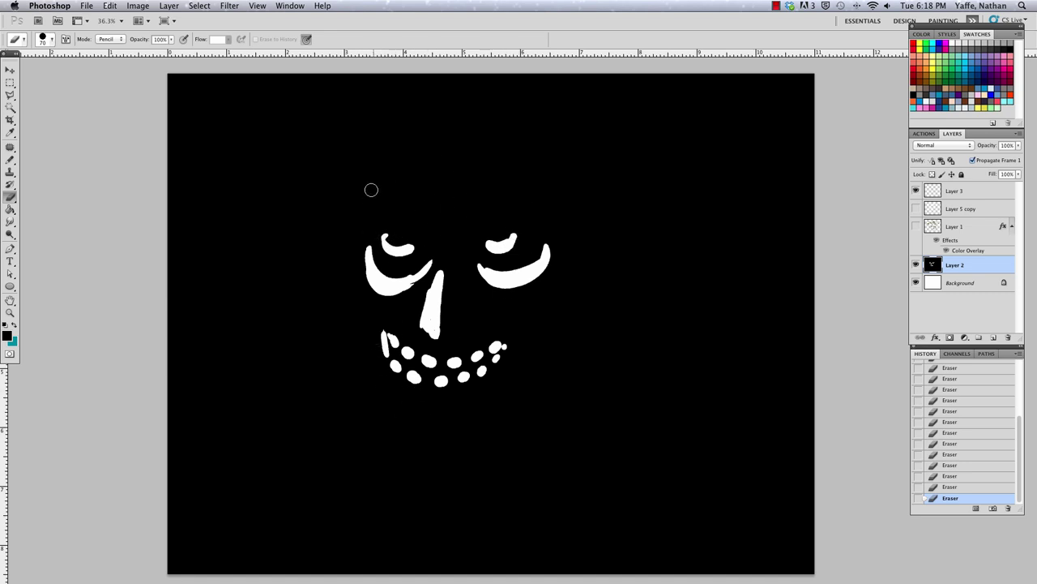
left_click(403, 230)
left_click(505, 223)
left_click_drag(386, 220, 399, 219)
left_click_drag(438, 250, 440, 268)
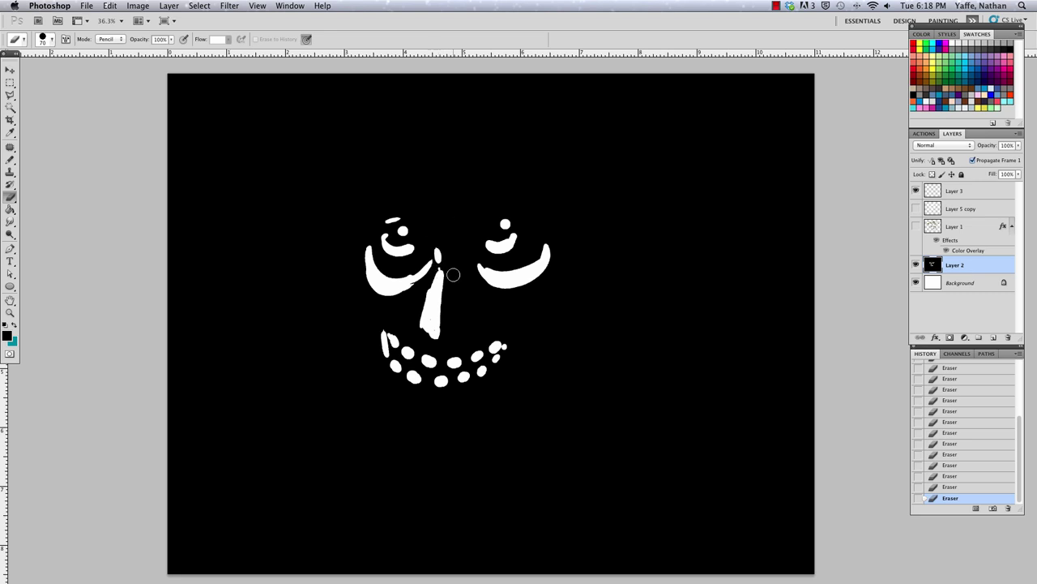
left_click(459, 335)
Scrub a solid white square hat above the eyes with a crescent brow beneath
mouse_move(389, 195)
left_mouse_down()
mouse_move(474, 204)
mouse_move(509, 193)
left_mouse_up()
mouse_move(393, 195)
left_mouse_down()
mouse_move(438, 154)
mouse_move(409, 187)
mouse_move(494, 177)
mouse_move(405, 191)
mouse_move(498, 190)
mouse_move(456, 169)
mouse_move(474, 154)
mouse_move(494, 184)
mouse_move(493, 172)
left_mouse_up()
mouse_move(399, 188)
left_mouse_down()
mouse_move(492, 149)
mouse_move(501, 191)
mouse_move(419, 161)
mouse_move(404, 168)
mouse_move(416, 184)
mouse_move(495, 186)
mouse_move(421, 151)
mouse_move(512, 153)
left_mouse_up()
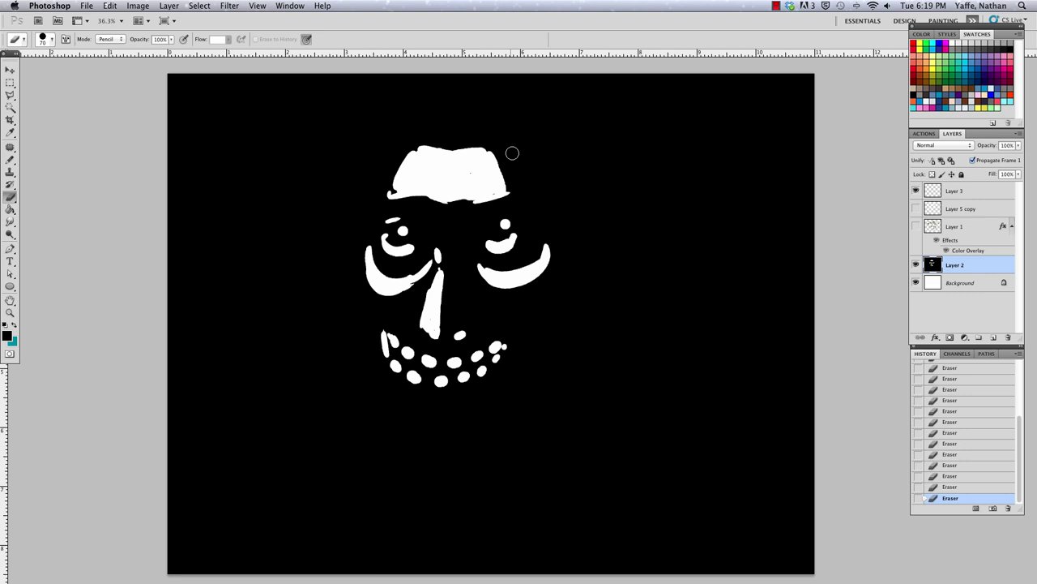
left_click_drag(426, 209, 468, 207)
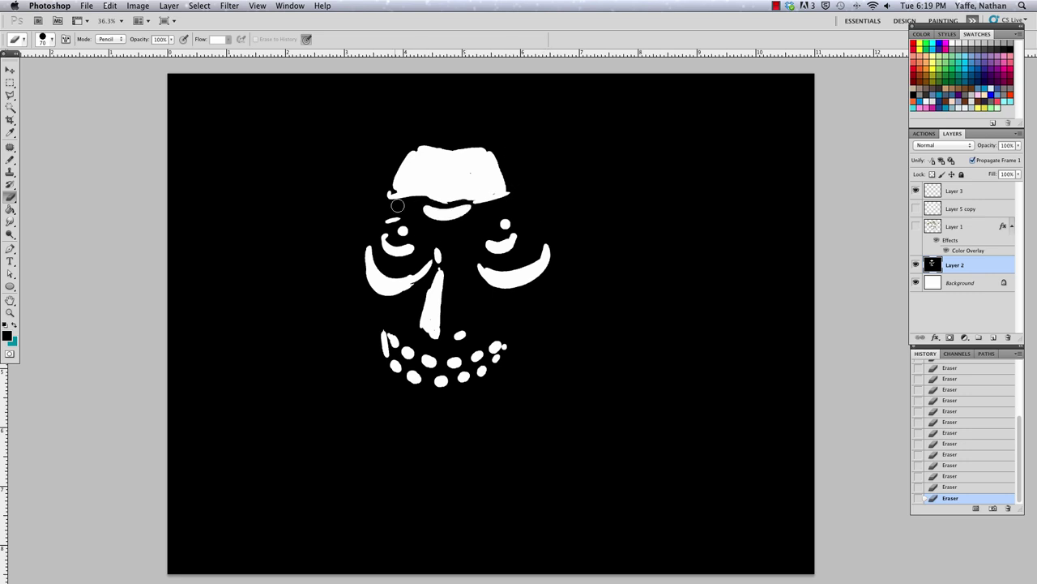
Draw the head's left-side curve, a crescent chin line and the left cheek curve
mouse_move(428, 120)
left_mouse_down()
mouse_move(356, 167)
mouse_move(347, 326)
left_mouse_up()
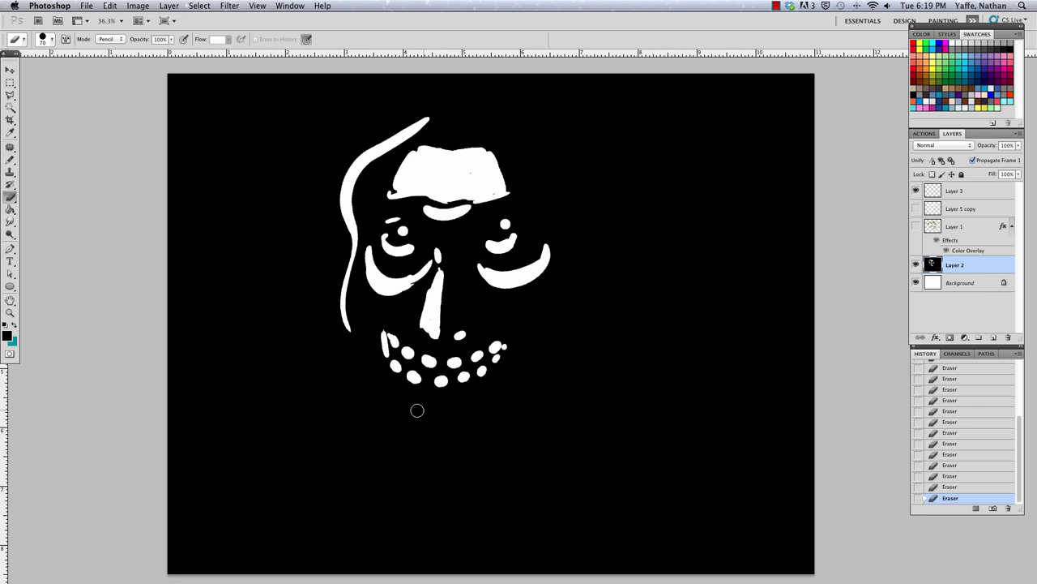
left_click_drag(415, 401, 455, 397)
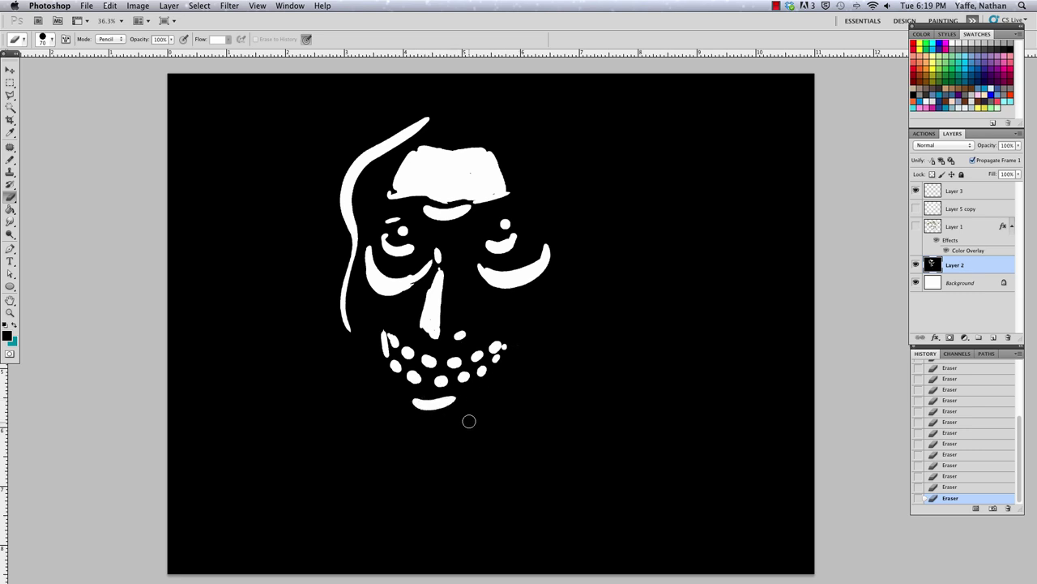
left_click_drag(366, 127, 423, 100)
left_click_drag(316, 166, 309, 197)
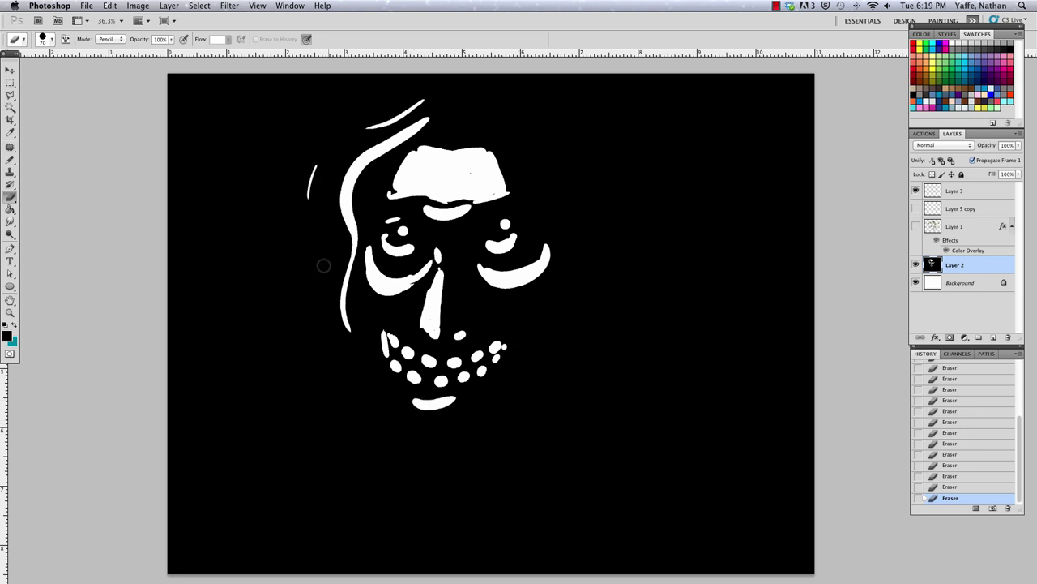
mouse_move(323, 238)
left_mouse_down()
mouse_move(321, 288)
mouse_move(366, 370)
left_mouse_up()
mouse_move(351, 381)
left_mouse_down()
mouse_move(350, 351)
mouse_move(354, 391)
left_mouse_up()
mouse_move(350, 350)
left_mouse_down()
mouse_move(362, 372)
mouse_move(353, 409)
left_mouse_up()
Sweep long wavy hair strands down the left side from the top of the head
left_click_drag(286, 308, 332, 375)
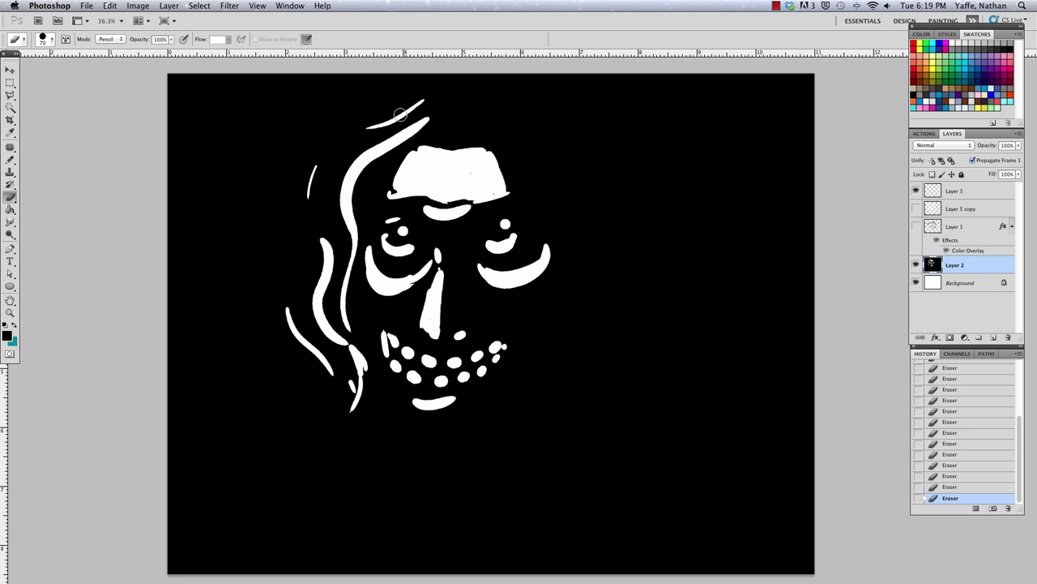
mouse_move(413, 94)
left_mouse_down()
mouse_move(299, 166)
mouse_move(317, 235)
left_mouse_up()
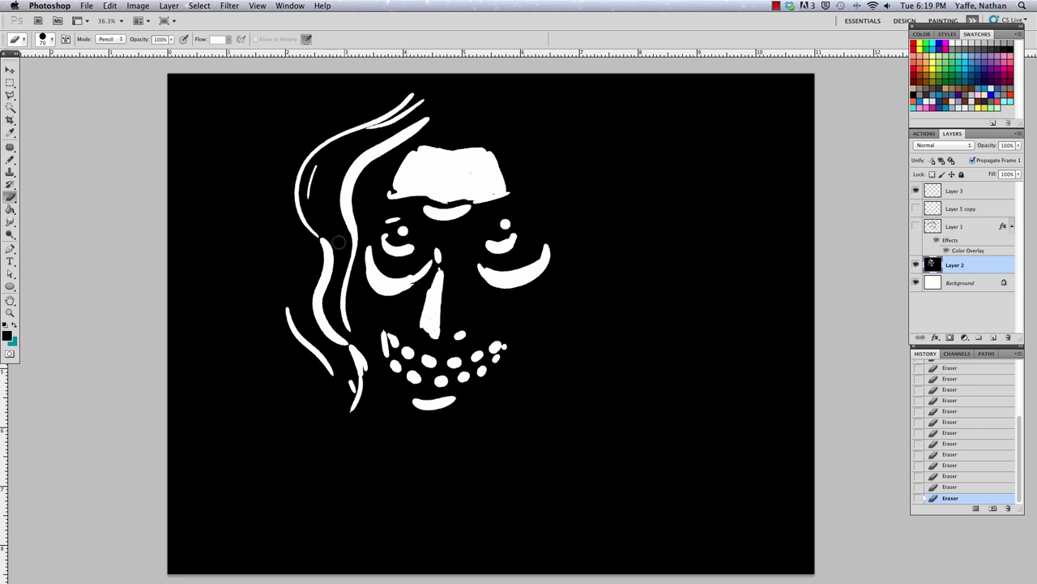
left_click_drag(334, 290, 363, 332)
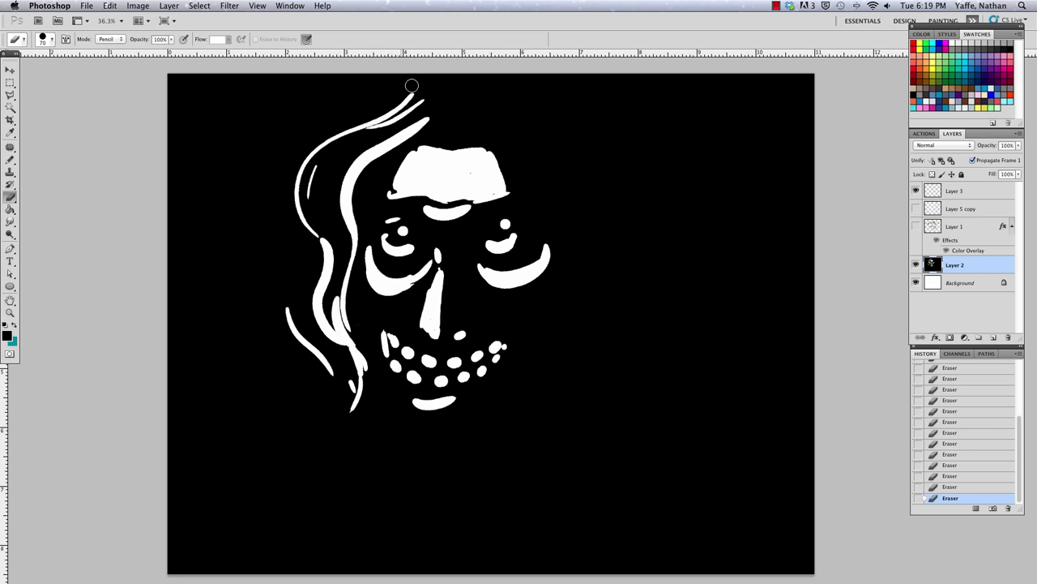
left_click_drag(412, 85, 324, 260)
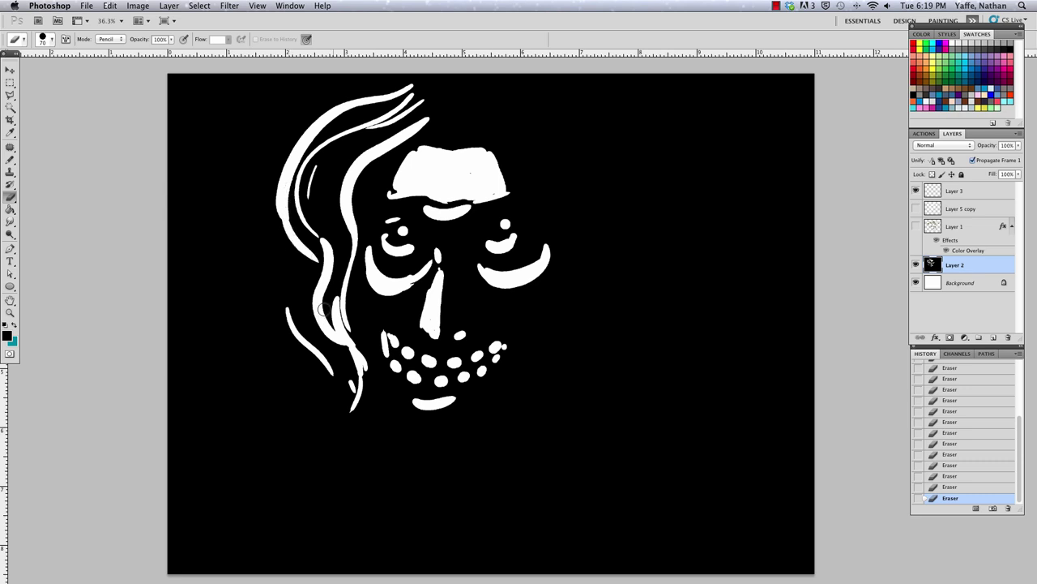
Return to the Eraser and draw flowing hair strands down the face's right side
key("b")
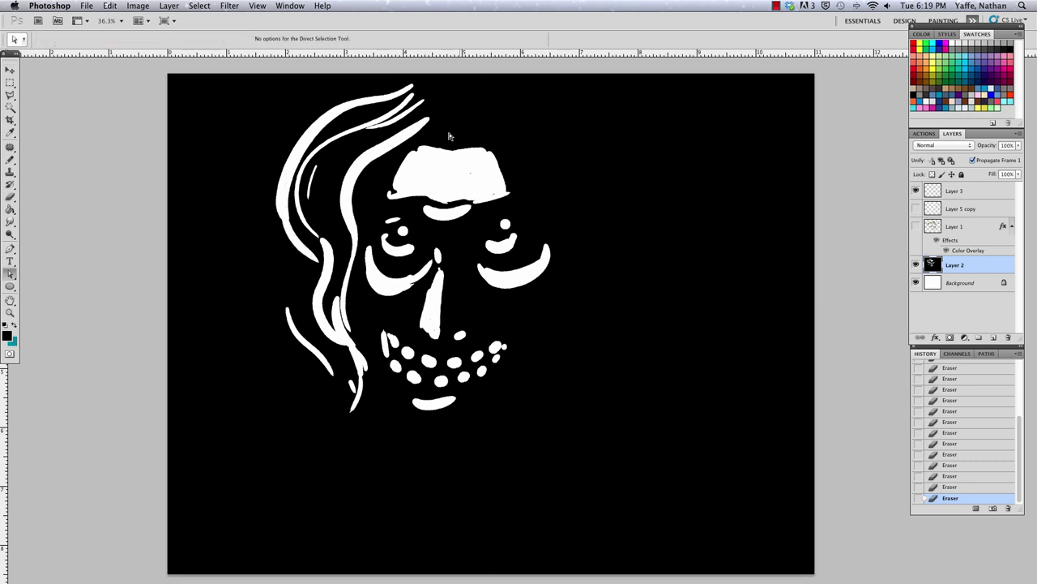
key("e")
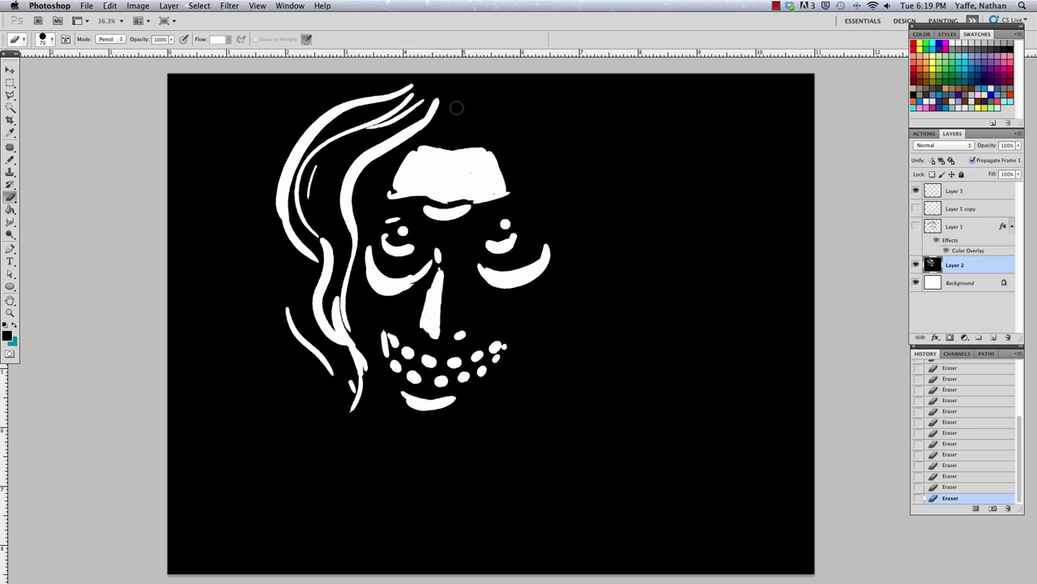
mouse_move(442, 86)
left_mouse_down()
mouse_move(521, 133)
mouse_move(544, 178)
mouse_move(541, 215)
left_mouse_up()
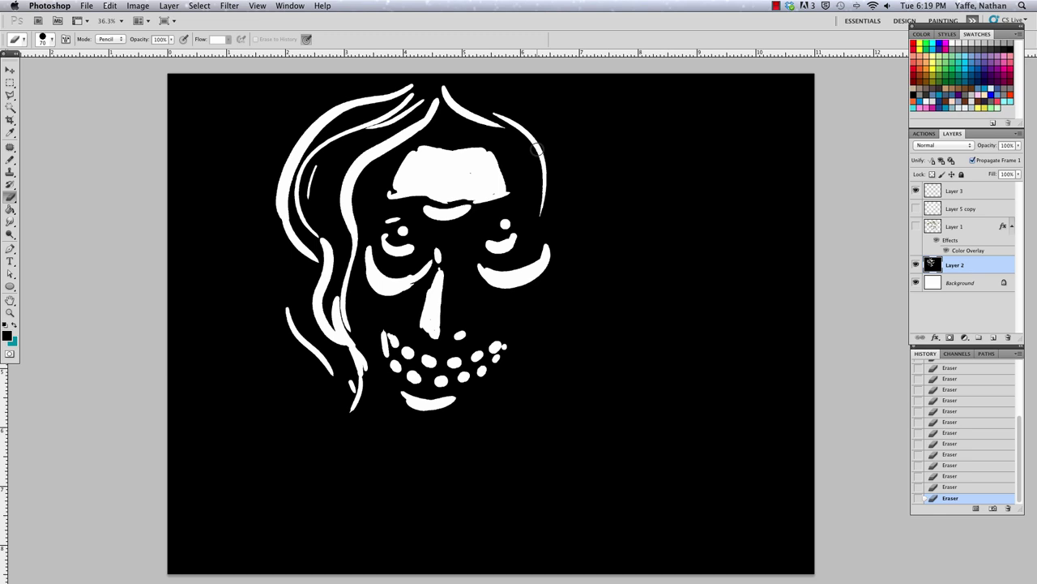
left_click_drag(537, 170, 571, 290)
mouse_move(565, 188)
left_mouse_down()
mouse_move(576, 215)
mouse_move(533, 326)
mouse_move(531, 417)
left_mouse_up()
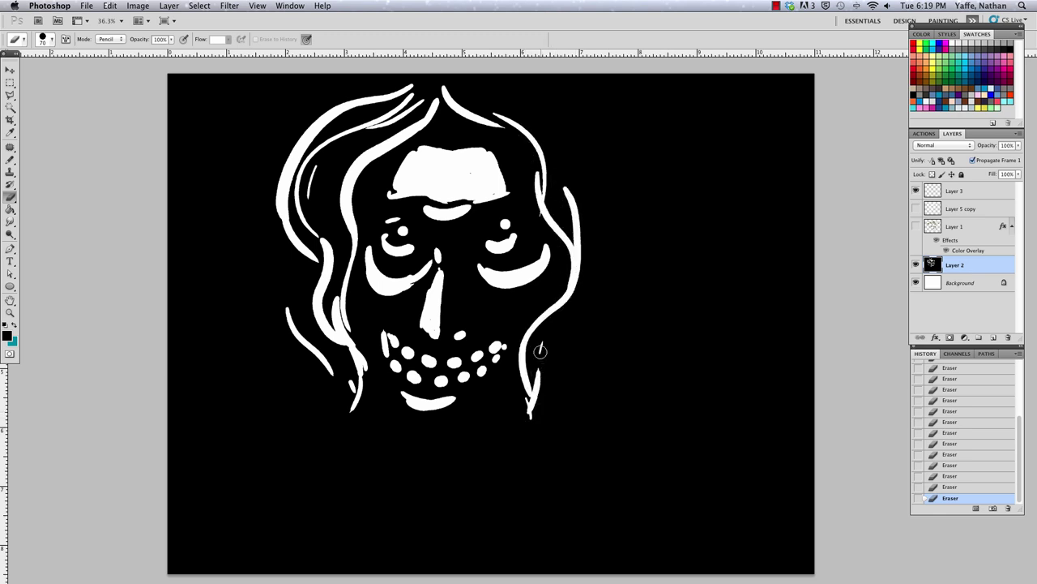
mouse_move(556, 132)
left_mouse_down()
mouse_move(590, 253)
mouse_move(535, 350)
left_mouse_up()
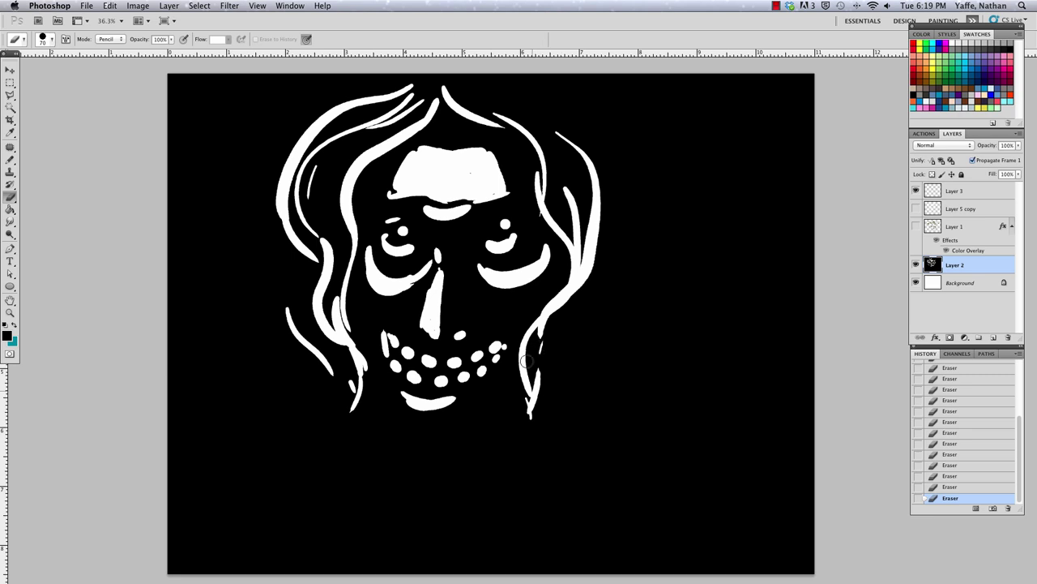
left_click_drag(530, 393, 535, 328)
left_click_drag(451, 85, 530, 142)
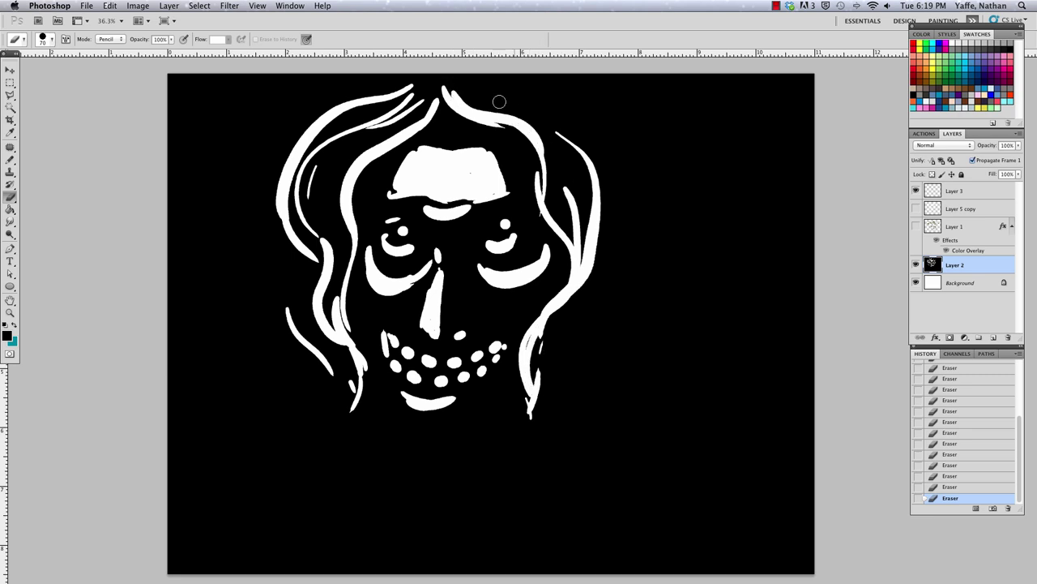
left_click_drag(521, 104, 568, 184)
left_click_drag(551, 123, 559, 188)
mouse_move(513, 131)
left_mouse_down()
mouse_move(552, 200)
mouse_move(518, 145)
mouse_move(545, 199)
left_mouse_up()
left_click_drag(490, 117, 532, 196)
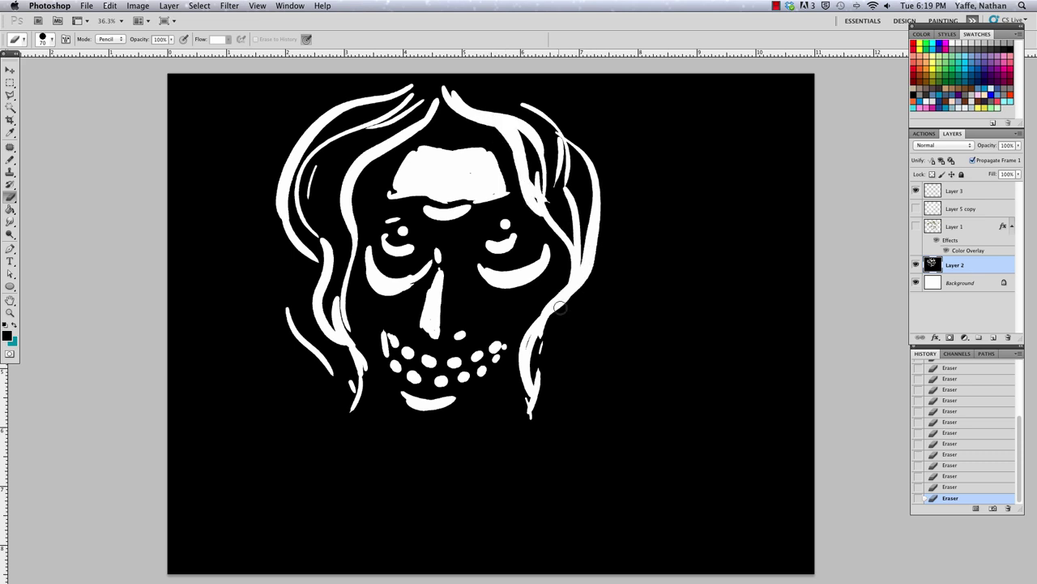
Add outer arcing strands on both sides and thicken the lower left and right hair
left_click_drag(286, 103, 274, 240)
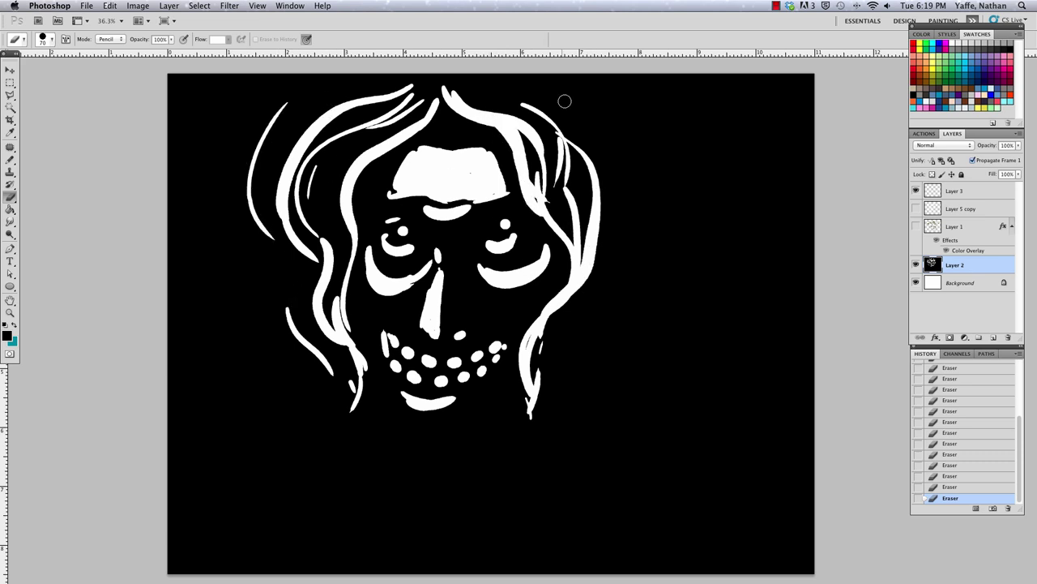
mouse_move(564, 78)
left_mouse_down()
mouse_move(619, 175)
mouse_move(601, 205)
mouse_move(601, 282)
left_mouse_up()
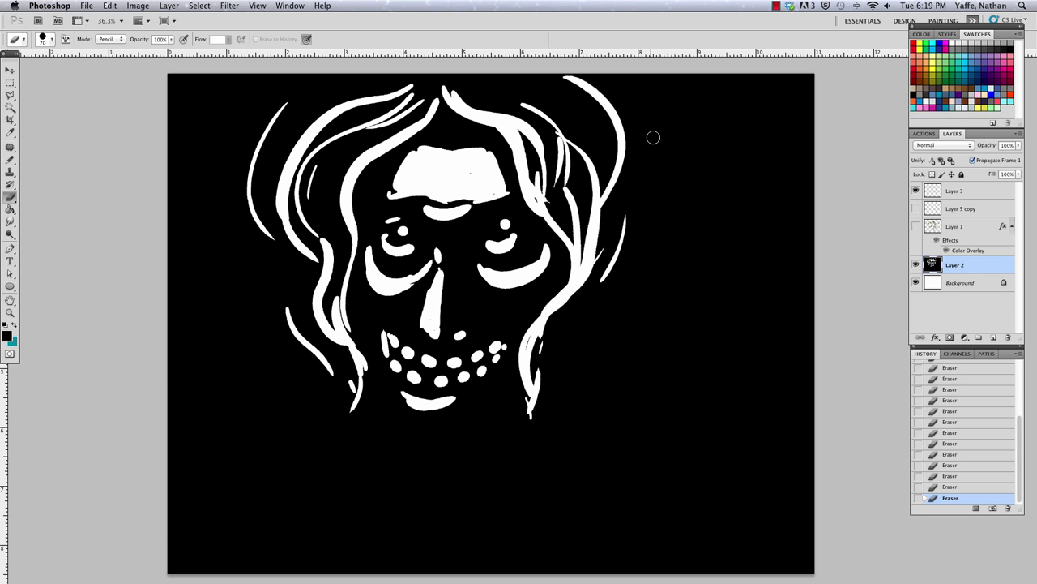
left_click_drag(633, 94, 622, 222)
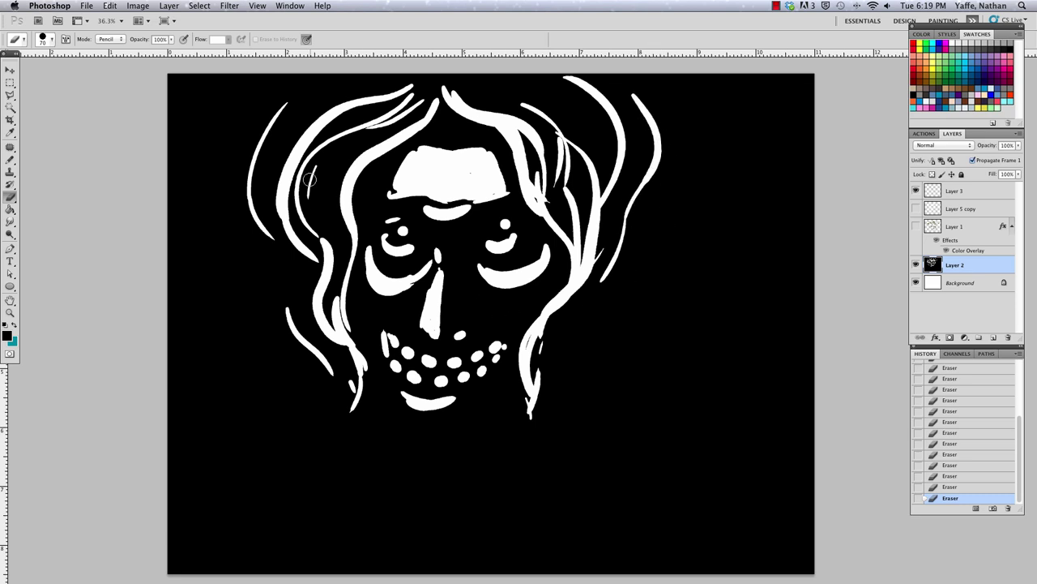
mouse_move(279, 191)
left_mouse_down()
mouse_move(316, 265)
mouse_move(334, 204)
mouse_move(328, 137)
left_mouse_up()
left_click_drag(344, 251, 348, 320)
left_click_drag(331, 272, 329, 311)
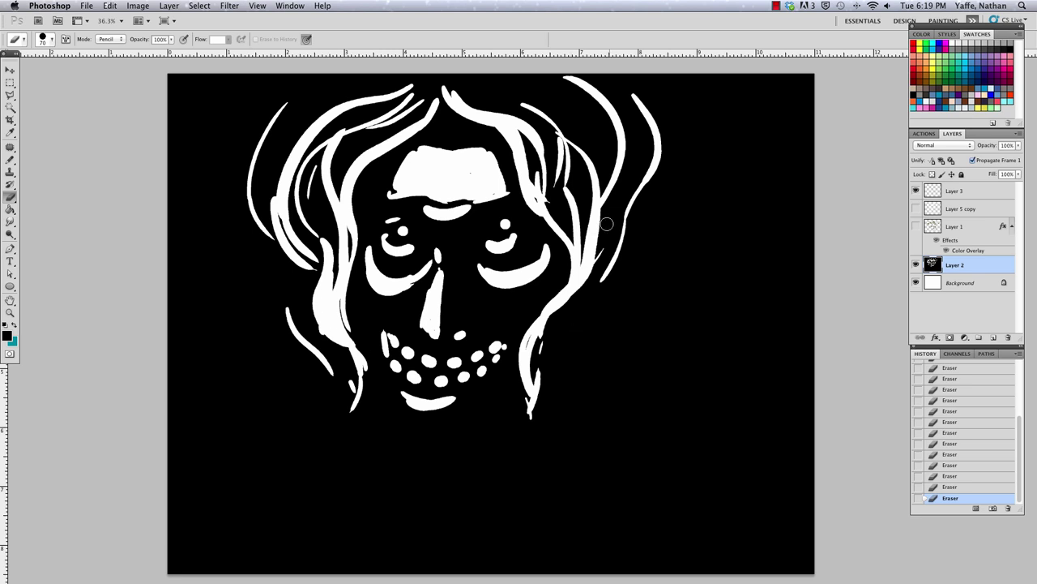
mouse_move(560, 304)
left_mouse_down()
mouse_move(585, 379)
mouse_move(535, 404)
mouse_move(556, 364)
mouse_move(549, 405)
left_mouse_up()
left_click_drag(587, 323, 564, 359)
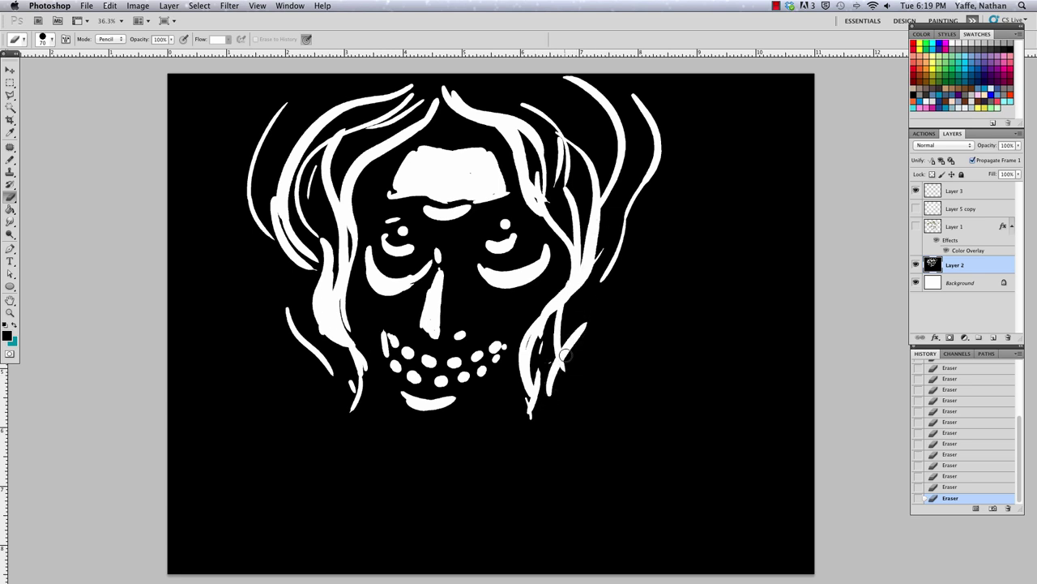
left_click_drag(632, 256, 578, 338)
left_click_drag(278, 245, 305, 327)
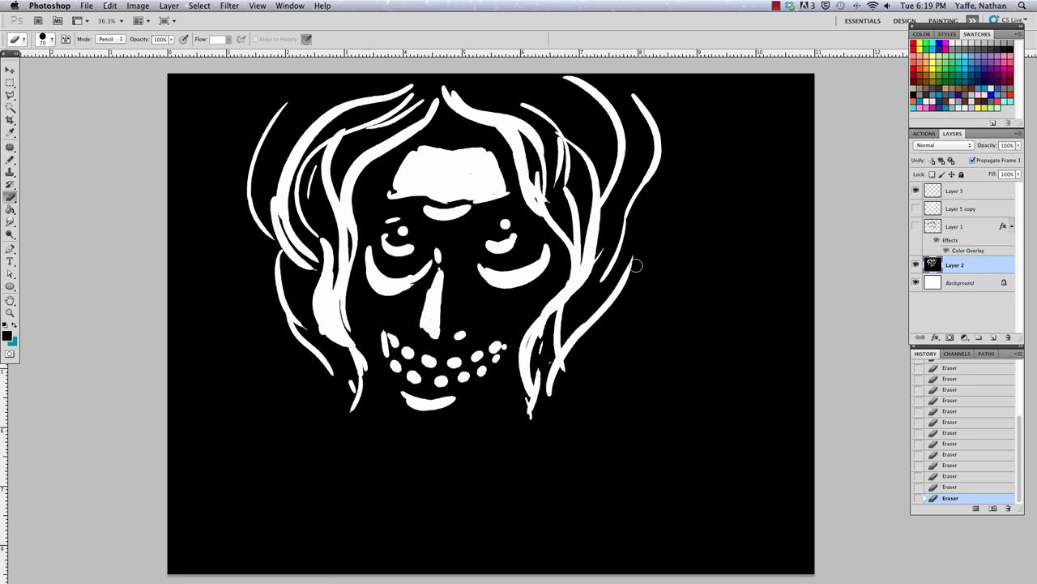
left_click_drag(623, 211, 642, 316)
left_click_drag(274, 249, 271, 323)
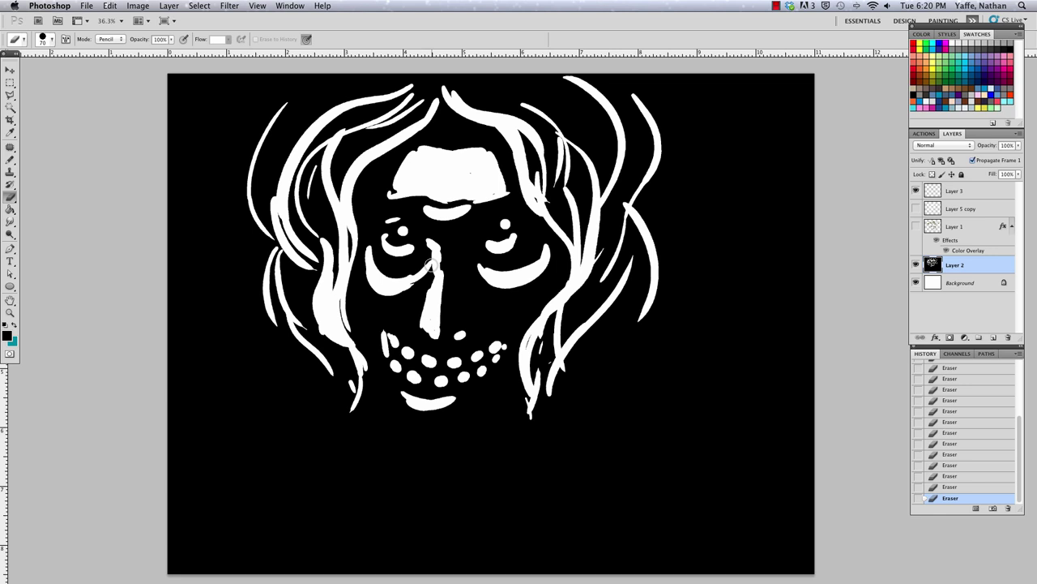
Widen the nose, fill out the right eye and mouth end, and add a line under the mouth
left_click_drag(426, 284, 419, 332)
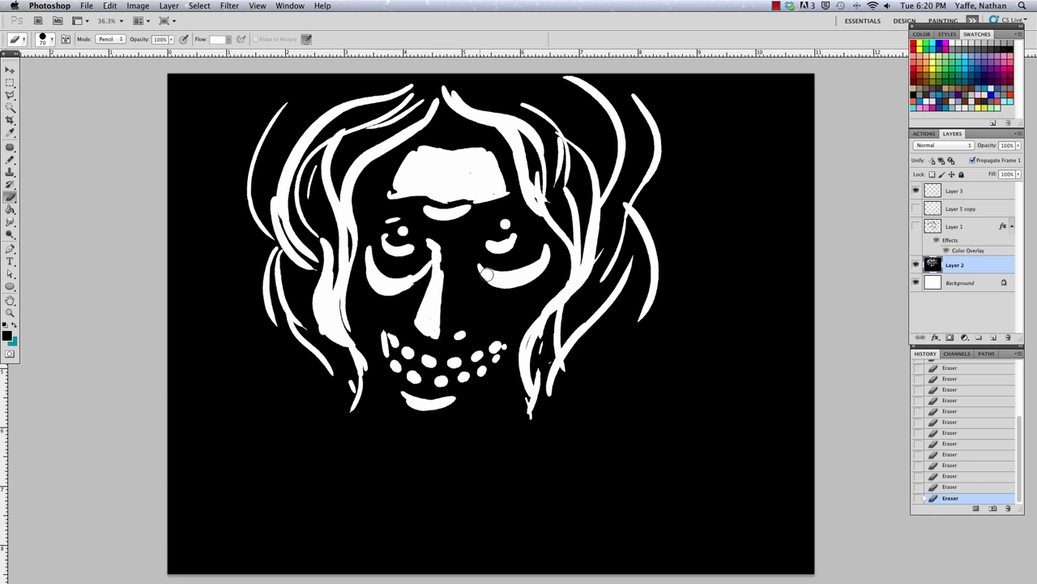
left_click_drag(468, 249, 480, 276)
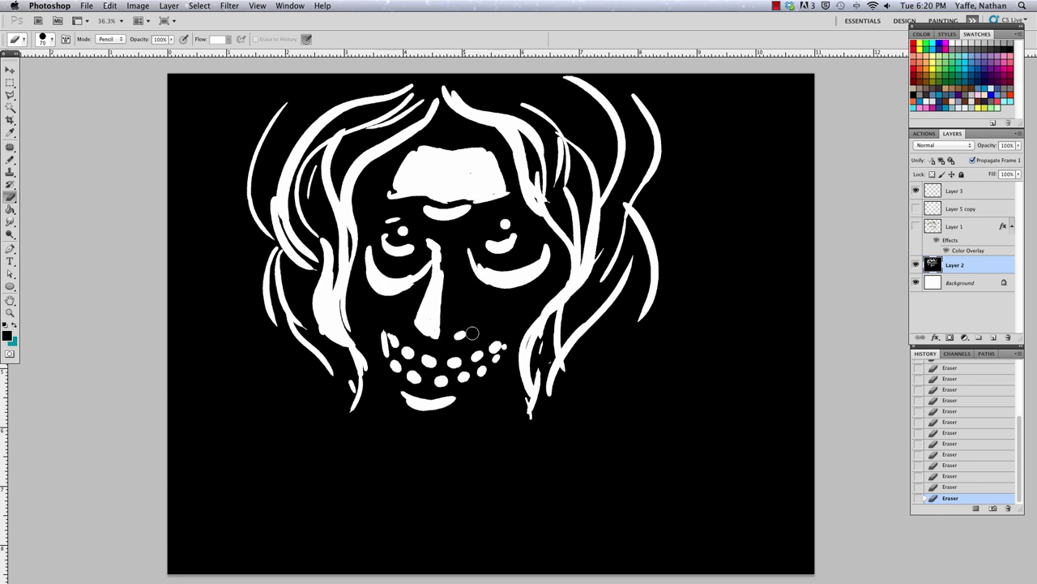
left_click(403, 395)
mouse_move(417, 427)
left_mouse_down()
mouse_move(451, 430)
mouse_move(414, 433)
left_mouse_up()
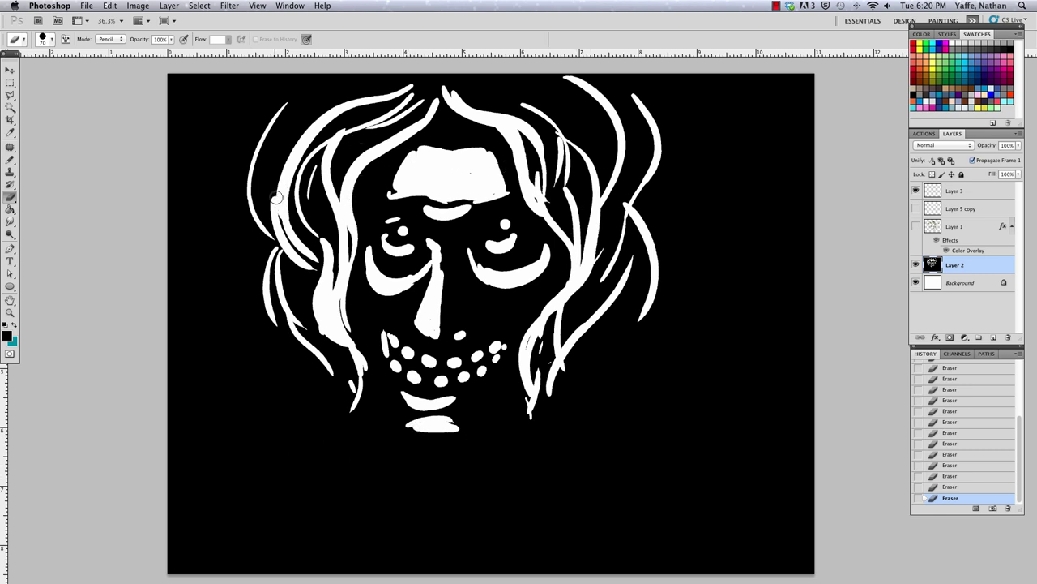
Add long hair strands on both sides, then marquee-select a rectangle around the face
mouse_move(276, 197)
left_mouse_down()
mouse_move(306, 243)
mouse_move(332, 243)
mouse_move(336, 280)
left_mouse_up()
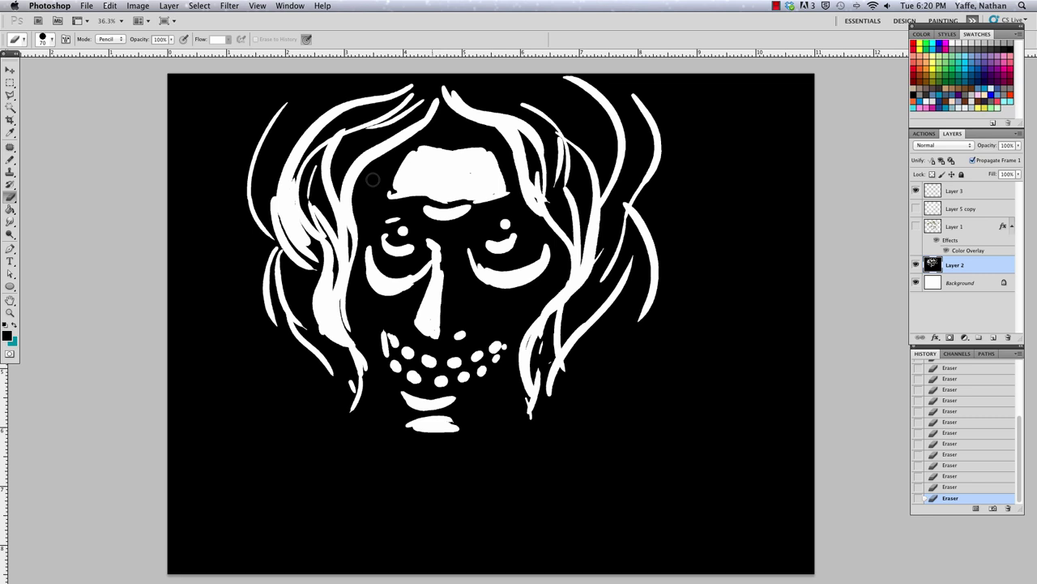
mouse_move(589, 235)
left_mouse_down()
mouse_move(585, 300)
mouse_move(608, 235)
mouse_move(616, 243)
left_mouse_up()
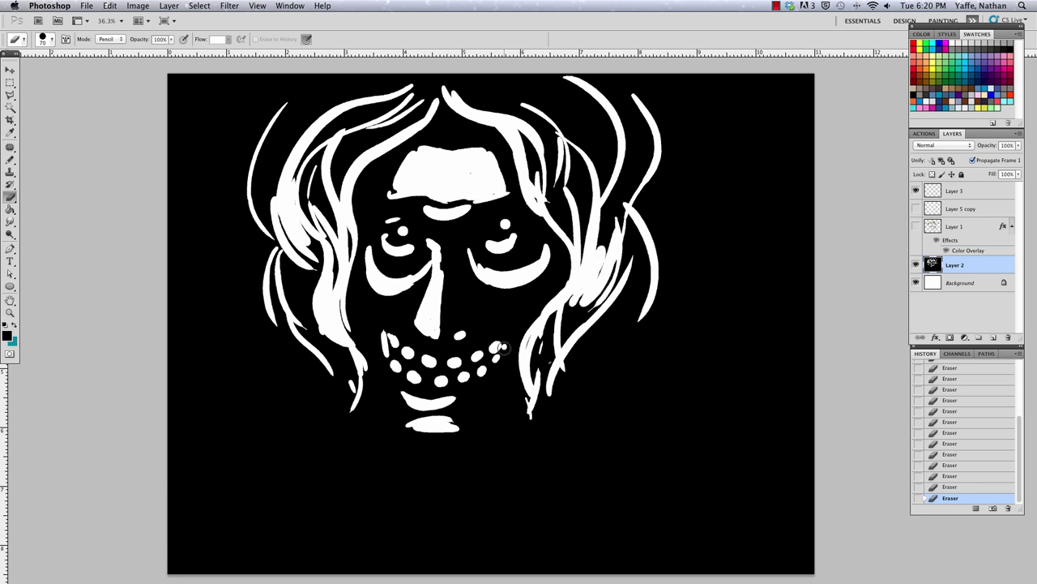
left_click_drag(303, 77, 253, 152)
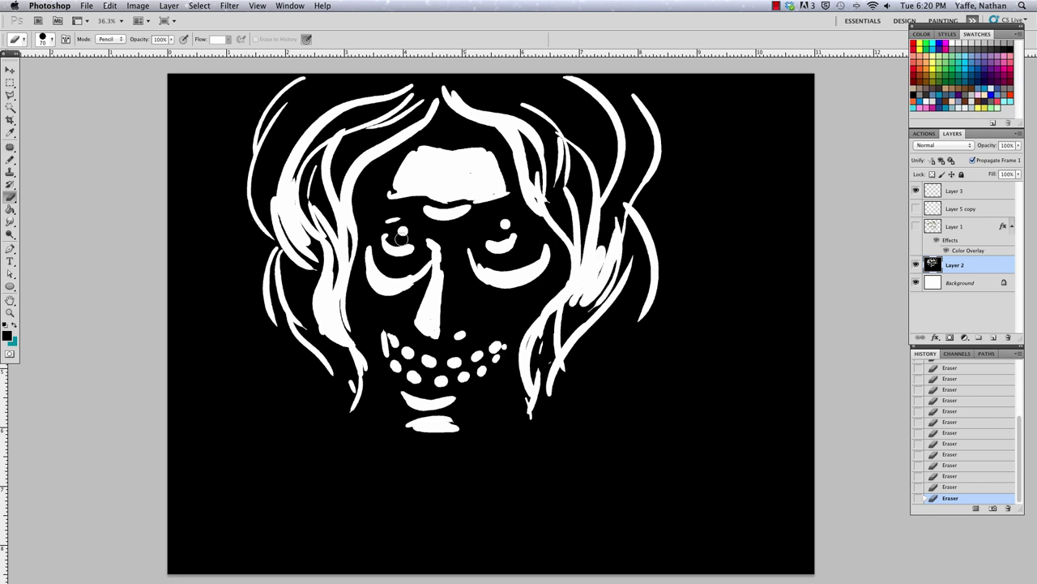
left_click_drag(635, 77, 661, 131)
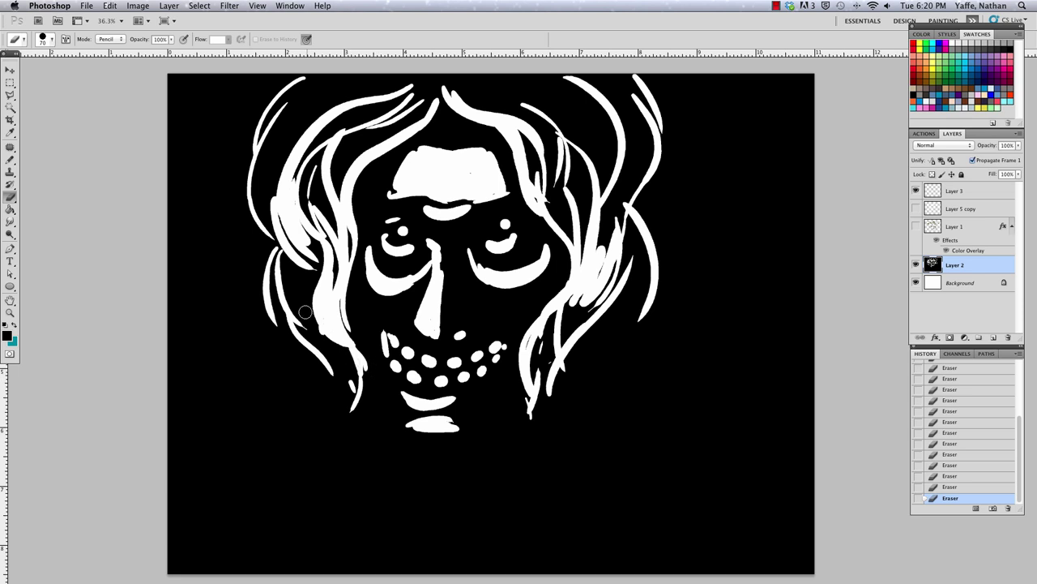
left_click_drag(258, 257, 315, 365)
left_click_drag(646, 239, 590, 366)
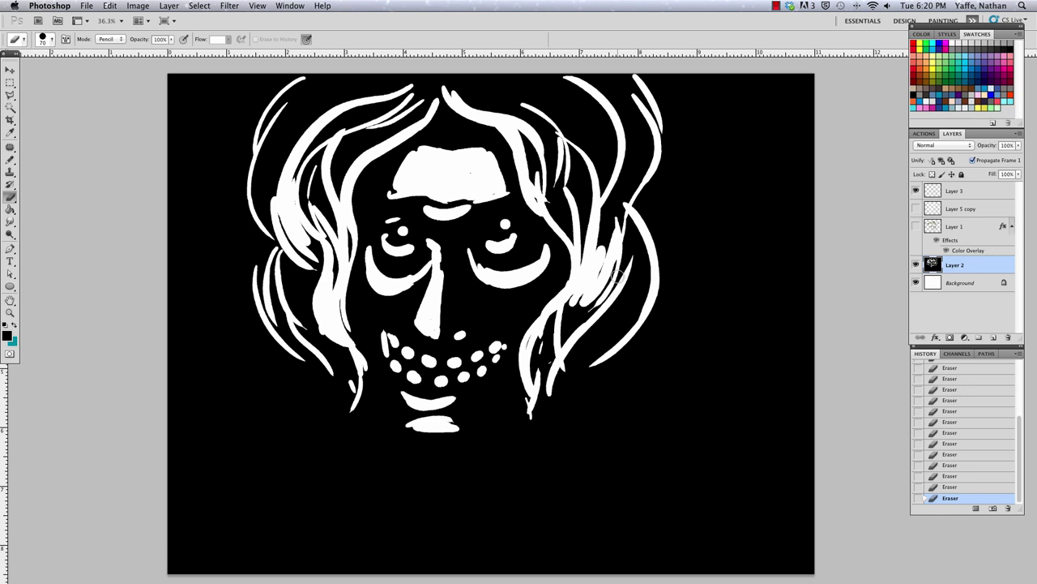
left_click(10, 83)
left_click_drag(237, 69, 694, 458)
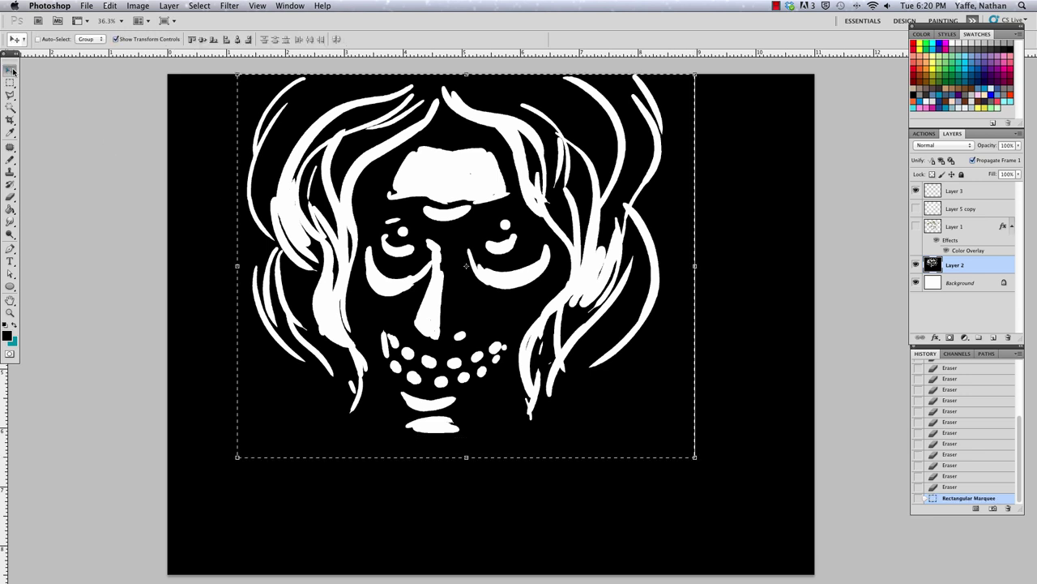
Deselect, pick the standard Eraser at size 30, zoom to 50% and pan to the right of the face
left_click(186, 111)
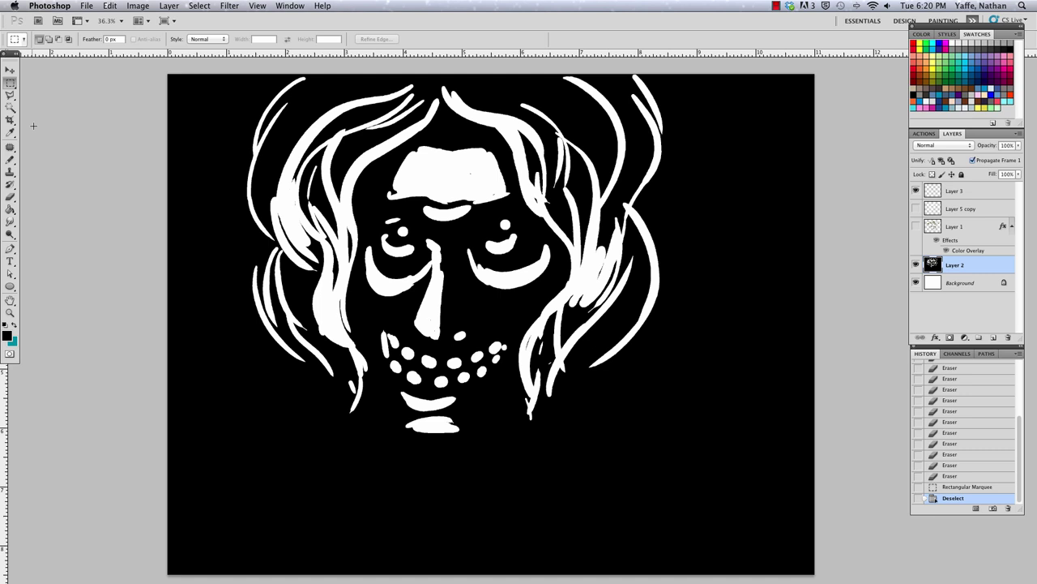
left_click(15, 160)
left_click(10, 196)
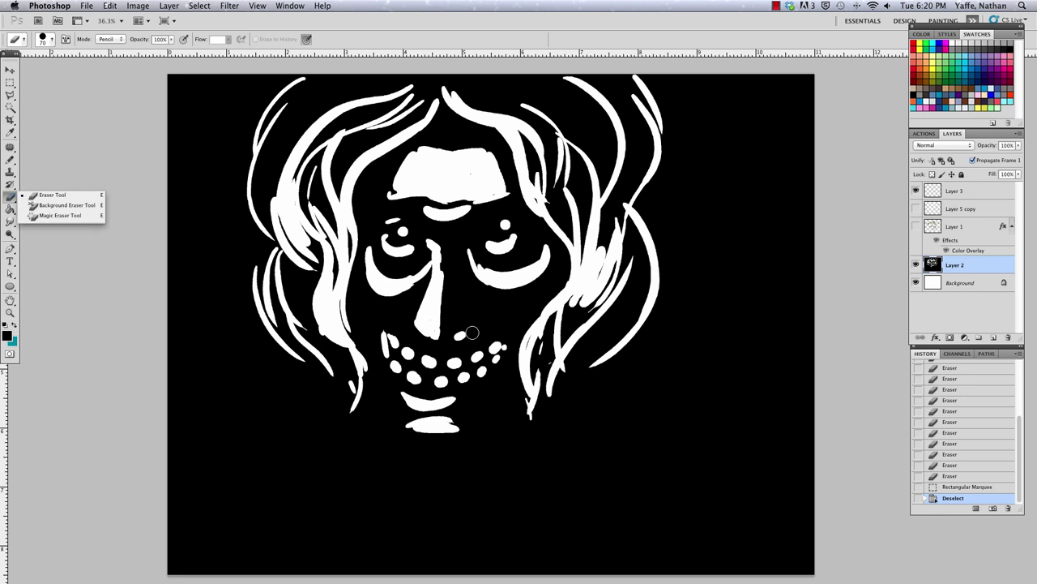
left_click(51, 196)
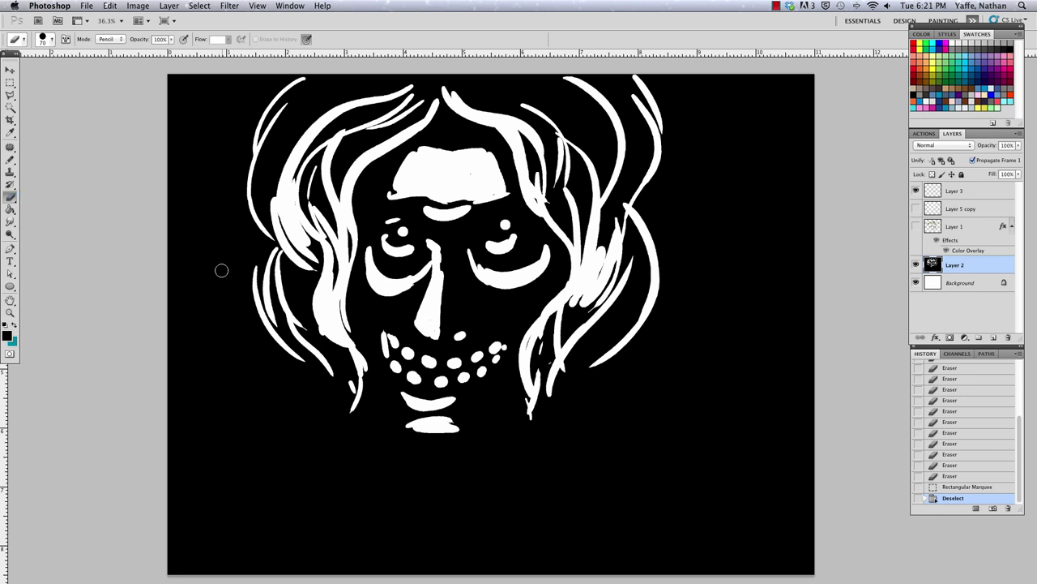
key("bracketleft")
key("bracketleft")
key("bracketleft")
key("super+equal")
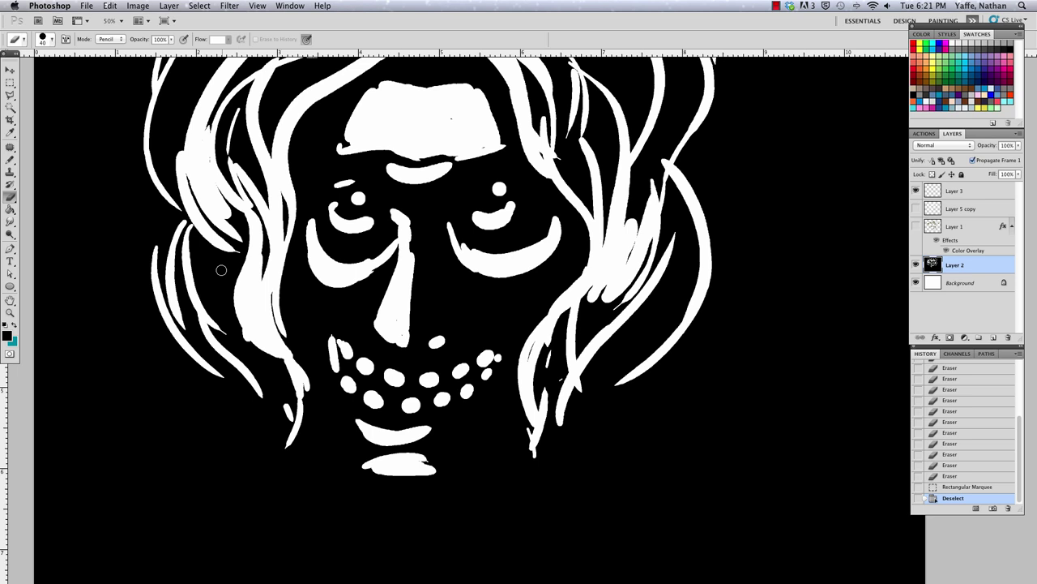
key("bracketleft")
key("bracketleft")
mouse_move(632, 429)
left_mouse_down()
mouse_move(484, 497)
mouse_move(462, 493)
mouse_move(638, 331)
mouse_move(672, 365)
mouse_move(702, 435)
mouse_move(679, 475)
mouse_move(679, 501)
mouse_move(672, 397)
mouse_move(496, 433)
left_mouse_up()
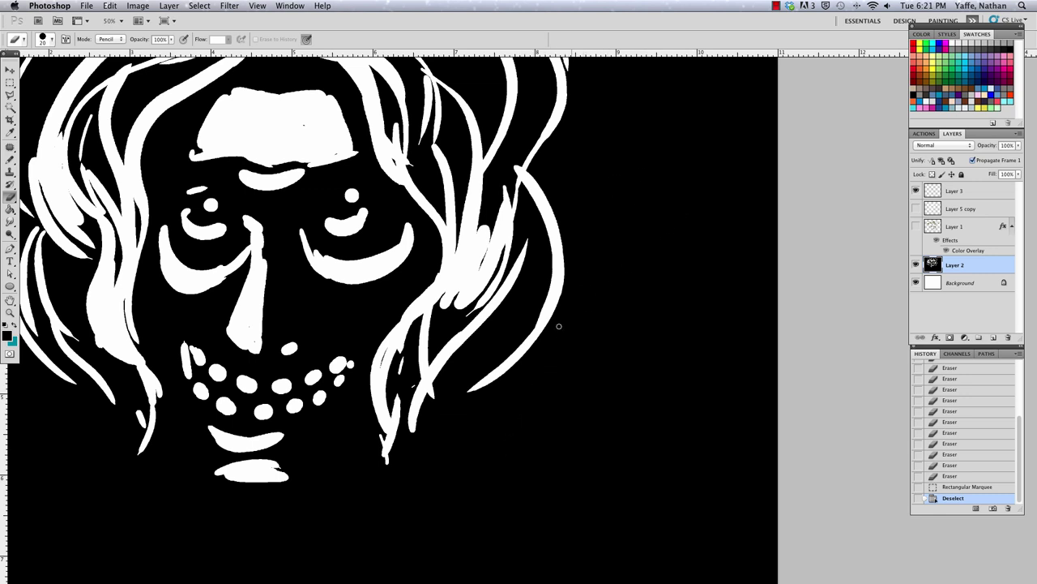
Draw the ghost's wavy tail, bottom curve and head outline right of the face
mouse_move(551, 160)
left_mouse_down()
mouse_move(603, 273)
mouse_move(635, 291)
left_mouse_up()
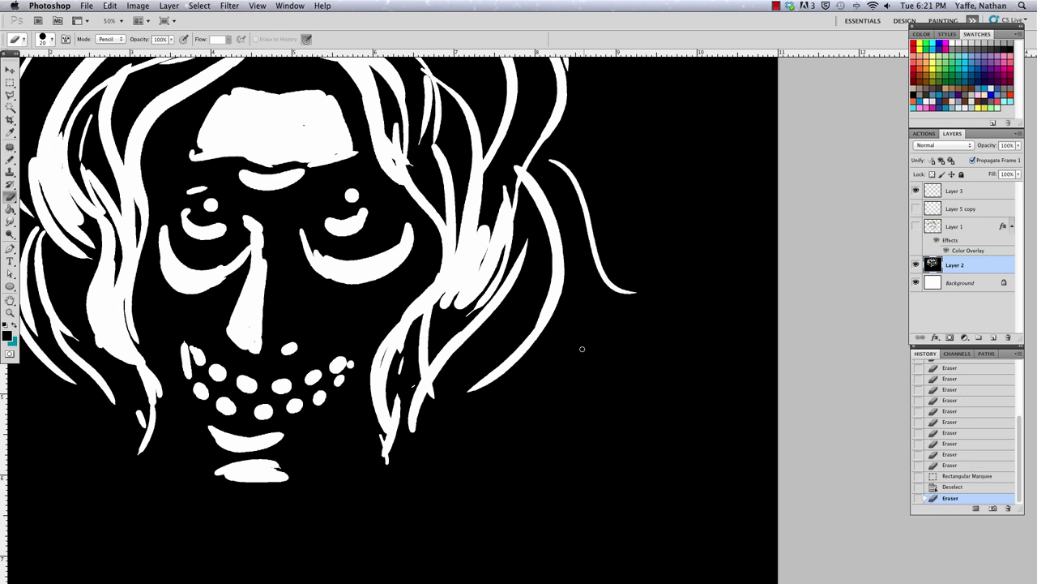
left_click_drag(573, 344, 666, 348)
mouse_move(622, 289)
left_mouse_down()
mouse_move(693, 233)
mouse_move(731, 302)
left_mouse_up()
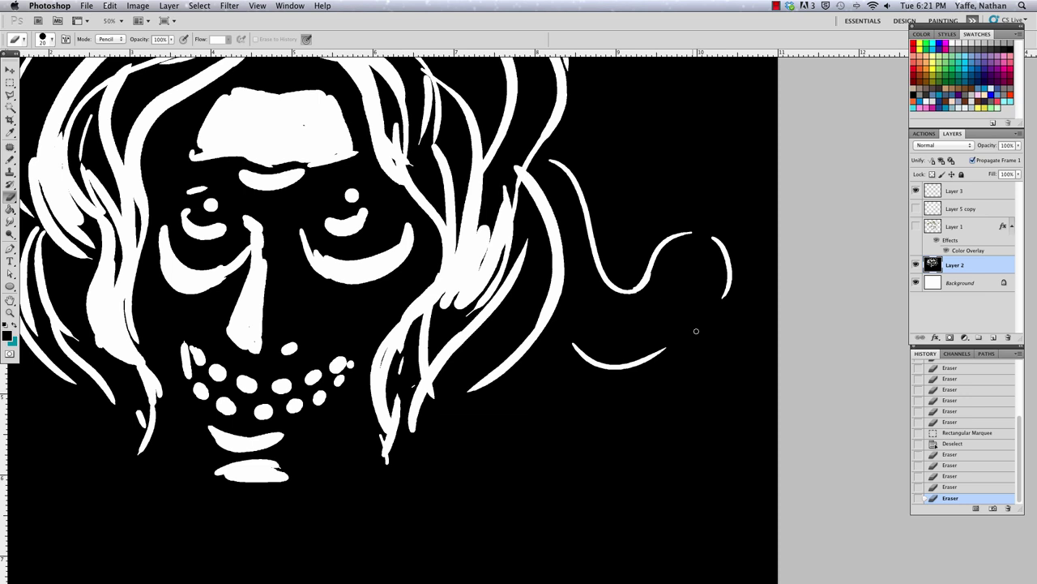
Add the ghost's eye and cheek stroke, close its head and extend its bottom curve
left_click(672, 257)
mouse_move(679, 261)
left_mouse_down()
mouse_move(717, 259)
mouse_move(705, 262)
mouse_move(716, 258)
mouse_move(711, 271)
mouse_move(717, 264)
mouse_move(668, 284)
mouse_move(719, 282)
mouse_move(665, 289)
left_mouse_up()
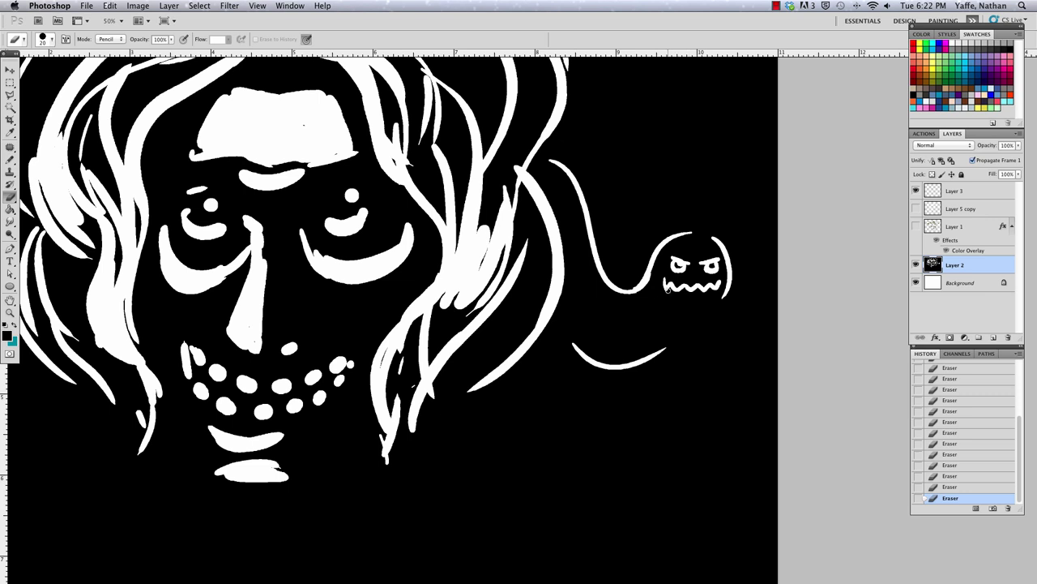
mouse_move(668, 287)
left_mouse_down()
mouse_move(715, 291)
mouse_move(682, 292)
mouse_move(738, 257)
mouse_move(718, 288)
mouse_move(731, 277)
mouse_move(725, 300)
mouse_move(731, 282)
mouse_move(708, 316)
mouse_move(655, 354)
left_mouse_up()
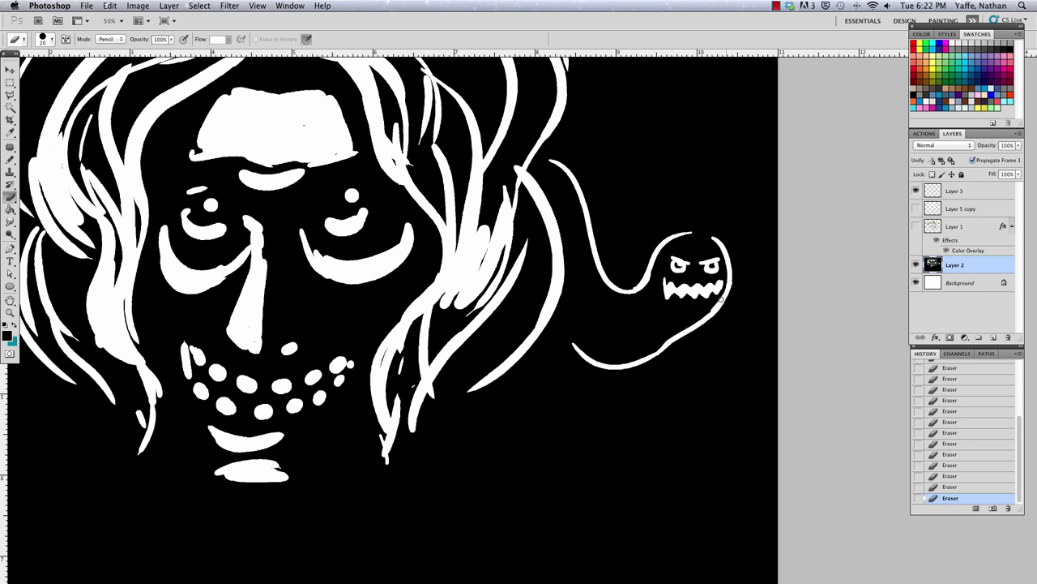
left_click_drag(693, 236, 719, 243)
left_click_drag(562, 327, 593, 372)
left_click_drag(630, 224, 610, 317)
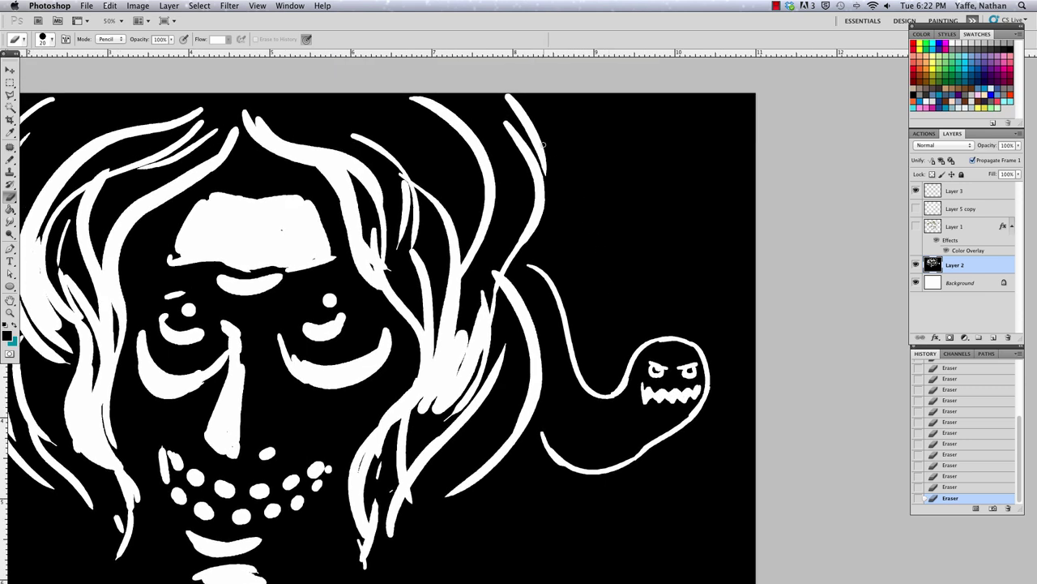
Outline a wolf head above the ghost with ear, eye, toothed jaw and joined neck line
left_click_drag(542, 152, 632, 162)
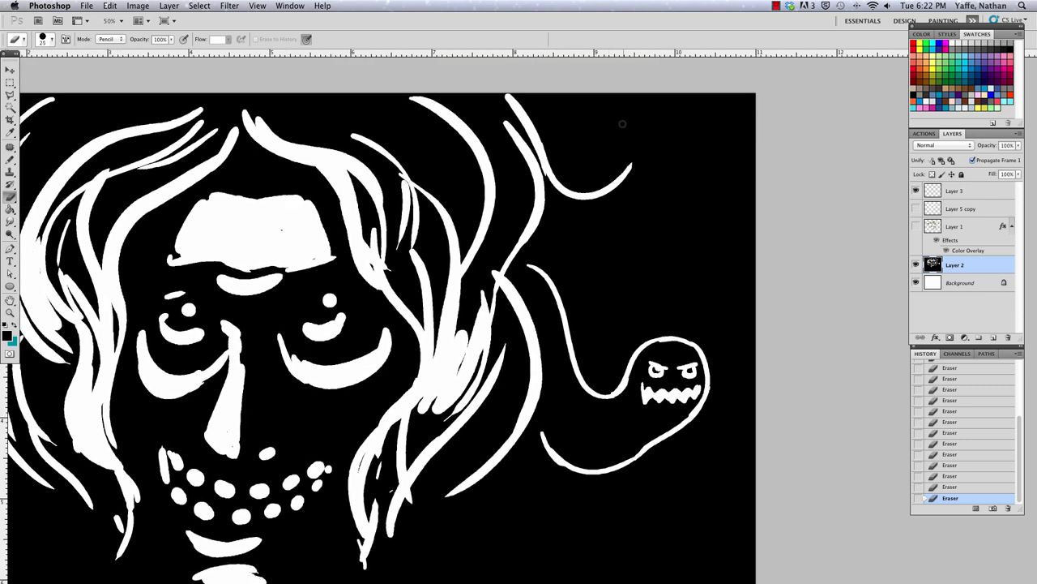
left_click_drag(541, 268, 652, 241)
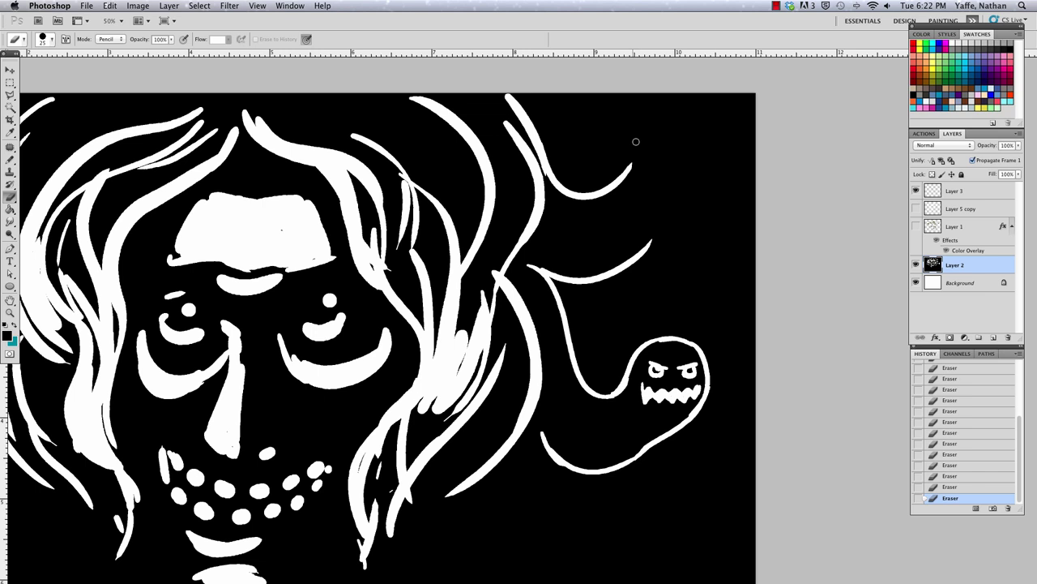
mouse_move(633, 164)
left_mouse_down()
mouse_move(618, 84)
mouse_move(629, 83)
mouse_move(611, 120)
mouse_move(619, 99)
mouse_move(651, 136)
mouse_move(645, 127)
mouse_move(697, 124)
mouse_move(684, 123)
mouse_move(694, 101)
mouse_move(726, 187)
left_mouse_up()
mouse_move(700, 204)
left_mouse_down()
mouse_move(728, 197)
mouse_move(684, 201)
mouse_move(720, 197)
mouse_move(724, 205)
mouse_move(701, 206)
mouse_move(730, 208)
mouse_move(678, 229)
mouse_move(667, 228)
left_mouse_up()
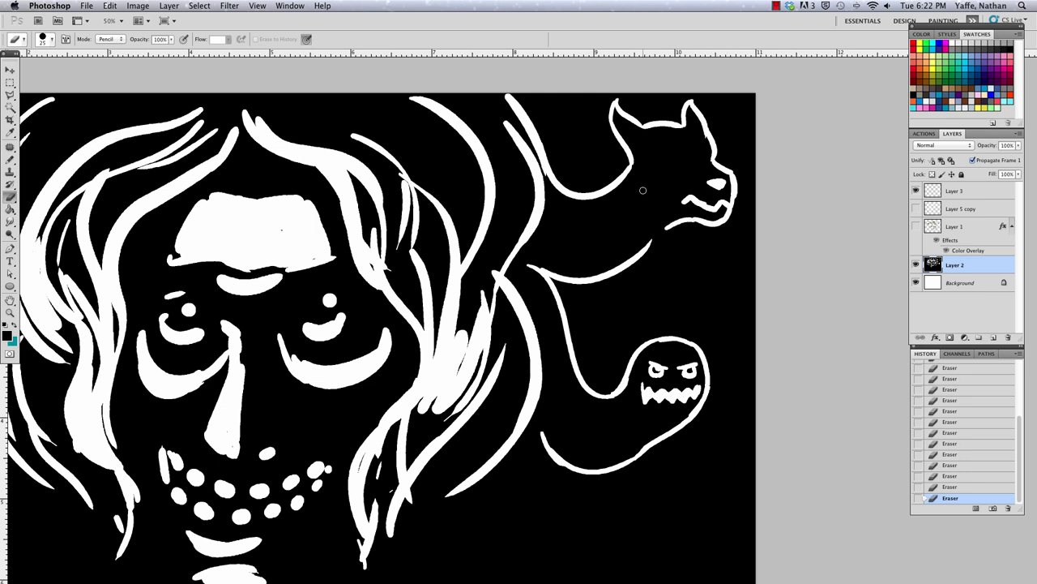
left_click_drag(643, 190, 652, 221)
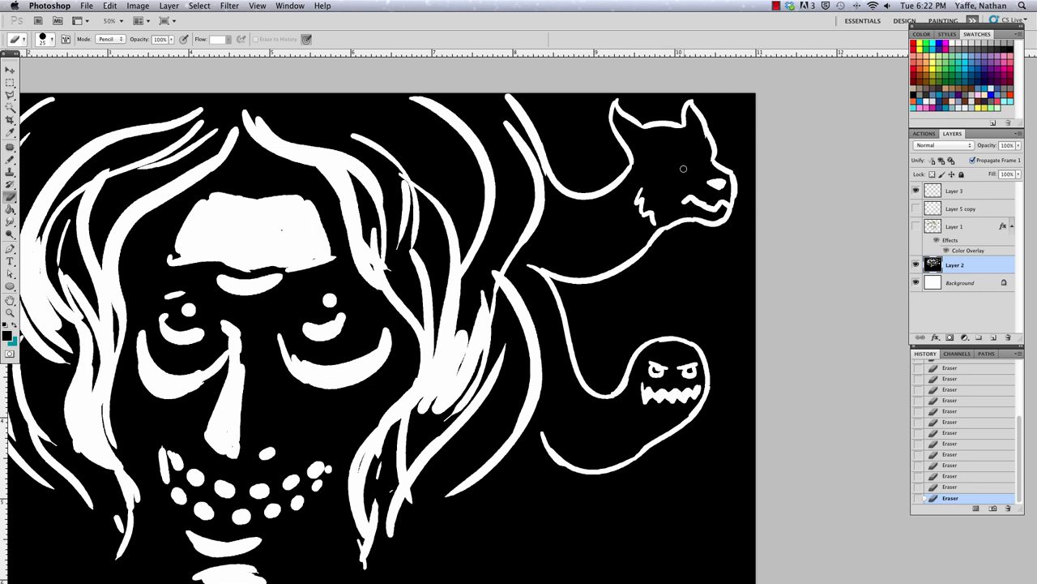
left_click_drag(669, 162, 690, 172)
left_click_drag(653, 222, 683, 217)
scroll(595, 405, "down", 5)
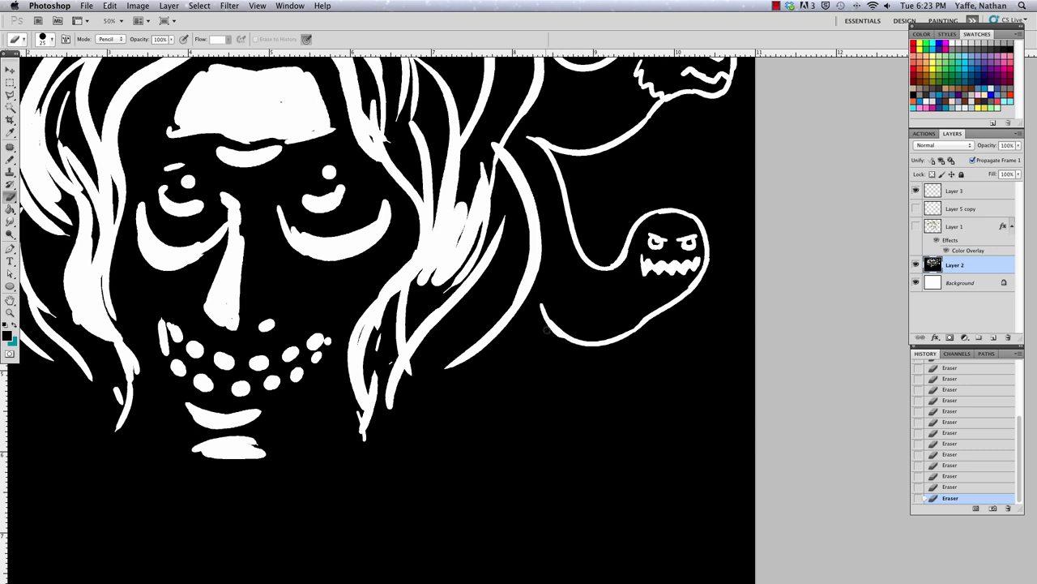
Extend the ghost's tail down and around, redoing misstrokes, with a curve beneath it
mouse_move(547, 317)
left_mouse_down()
mouse_move(548, 351)
mouse_move(593, 391)
left_mouse_up()
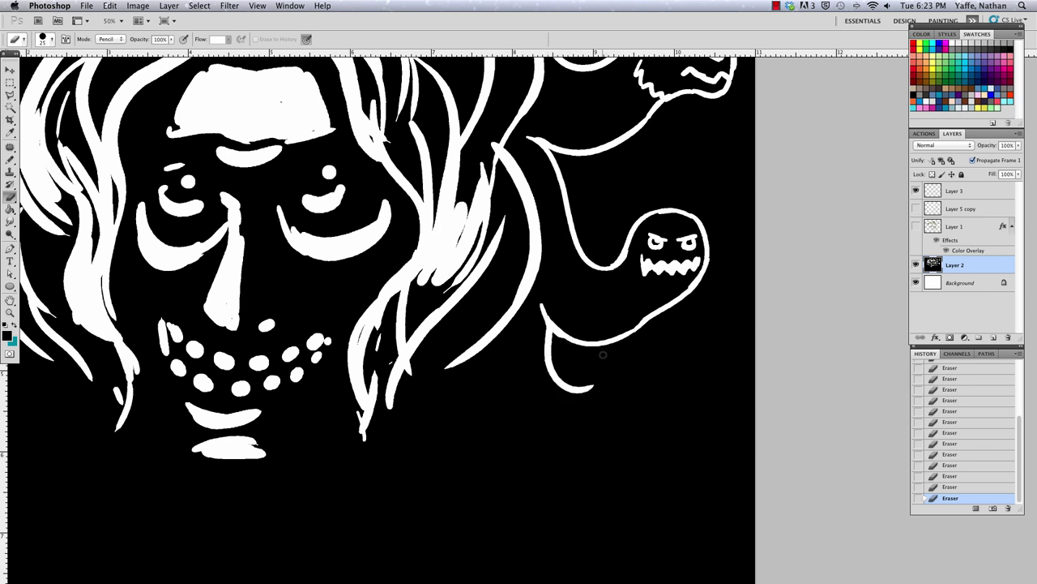
key("super+z")
left_click_drag(551, 326, 619, 477)
key("super+z")
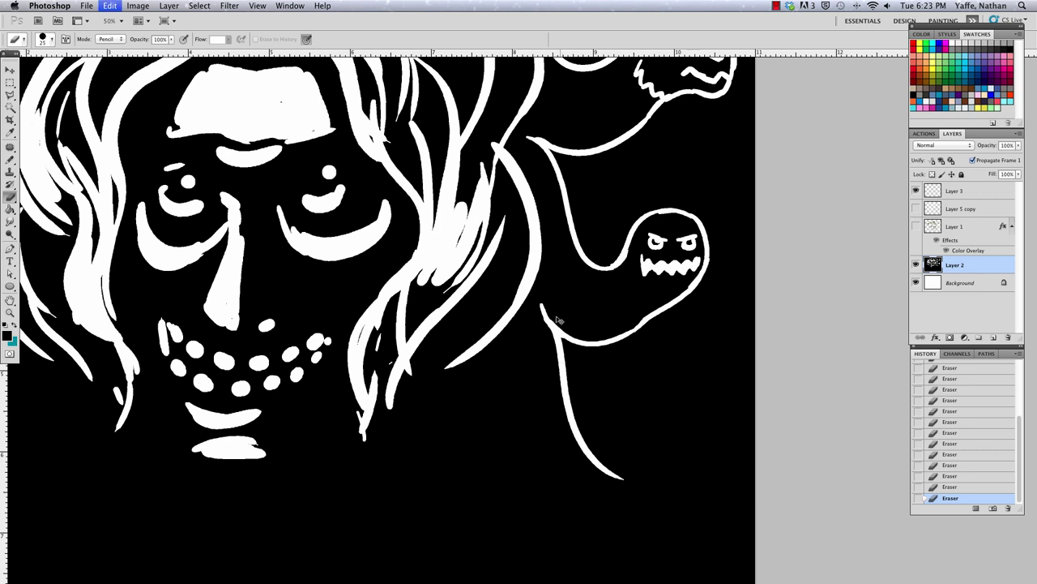
left_click_drag(543, 309, 616, 418)
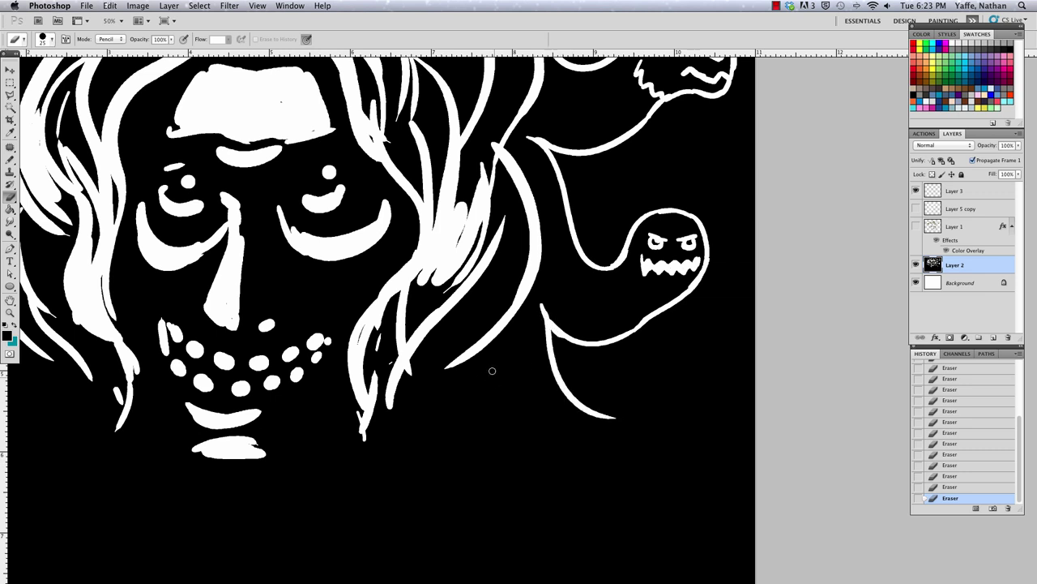
left_click_drag(491, 369, 628, 476)
key("super+z")
left_click_drag(492, 361, 572, 496)
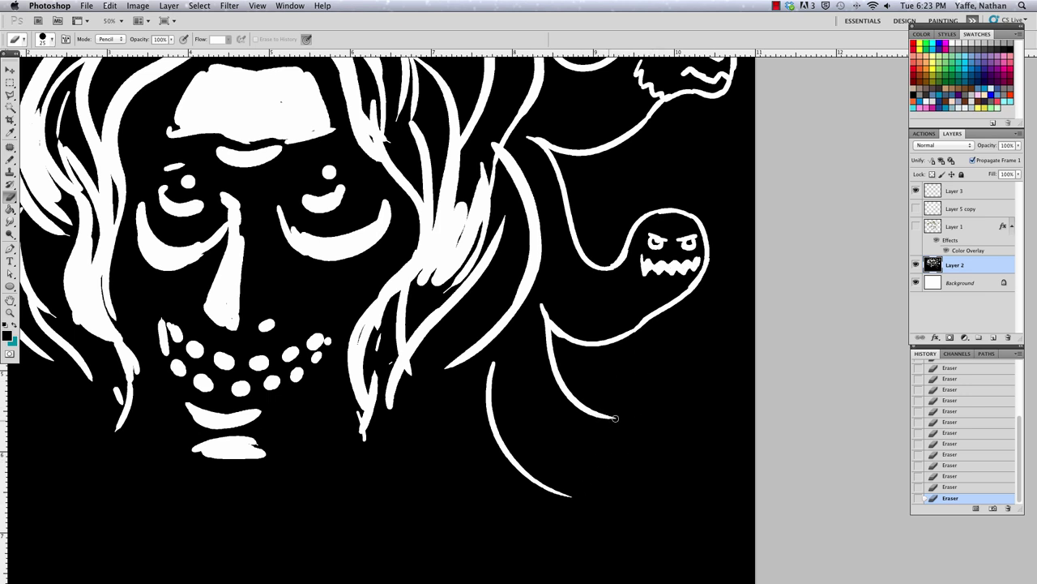
Outline a zigzag-jawed creature below the tail and hatch along both left edges
mouse_move(602, 417)
left_mouse_down()
mouse_move(651, 390)
mouse_move(689, 449)
left_mouse_up()
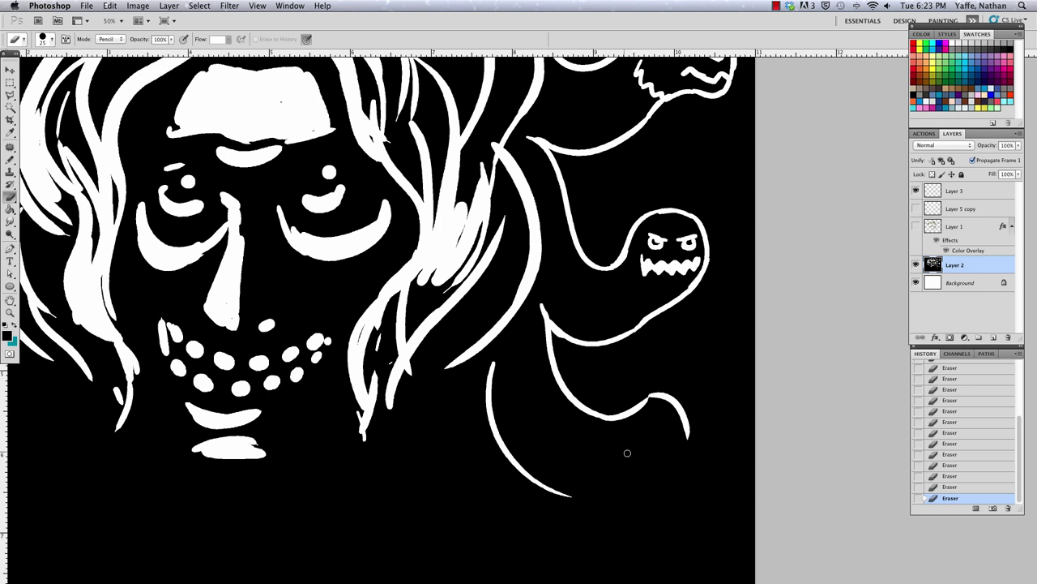
mouse_move(619, 455)
left_mouse_down()
mouse_move(639, 455)
mouse_move(646, 442)
mouse_move(658, 450)
mouse_move(672, 434)
mouse_move(693, 444)
left_mouse_up()
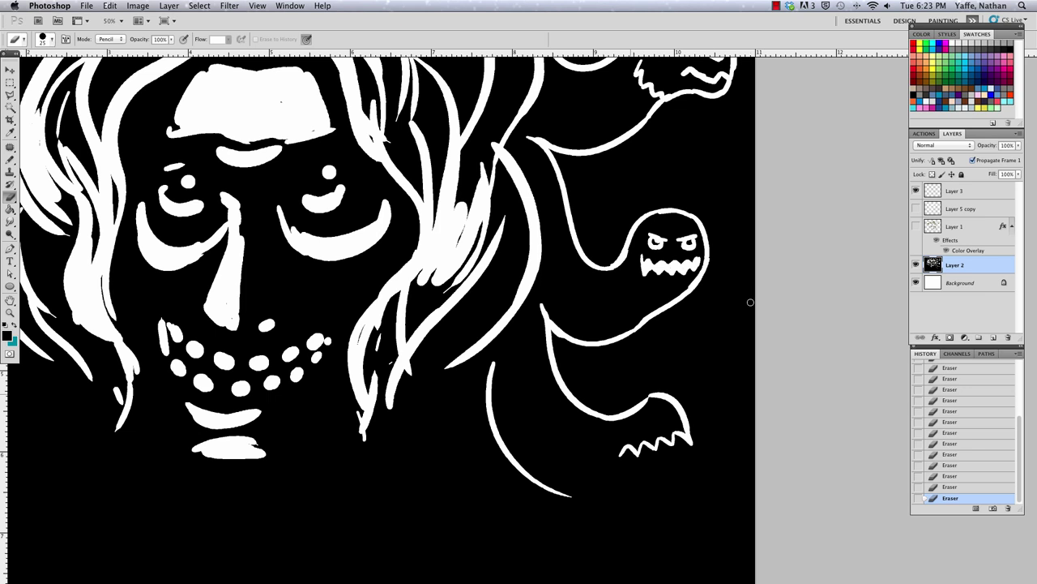
mouse_move(620, 454)
left_mouse_down()
mouse_move(595, 477)
mouse_move(626, 477)
mouse_move(627, 491)
mouse_move(641, 480)
mouse_move(644, 495)
mouse_move(653, 482)
mouse_move(661, 495)
mouse_move(672, 478)
mouse_move(678, 493)
mouse_move(686, 471)
mouse_move(696, 509)
left_mouse_up()
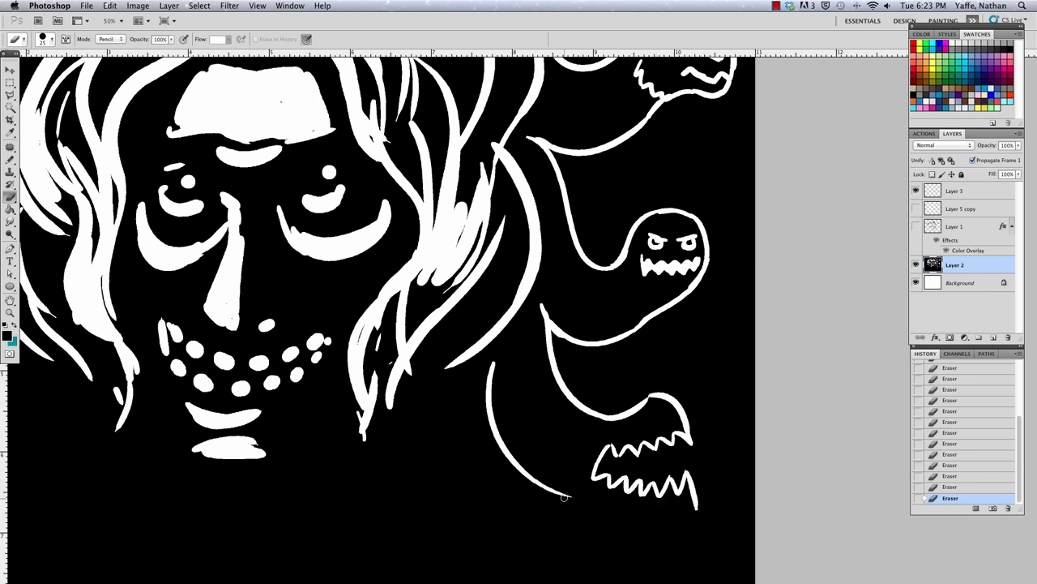
mouse_move(568, 493)
left_mouse_down()
mouse_move(626, 567)
mouse_move(648, 549)
mouse_move(631, 548)
mouse_move(655, 541)
mouse_move(691, 493)
mouse_move(684, 524)
mouse_move(696, 496)
left_mouse_up()
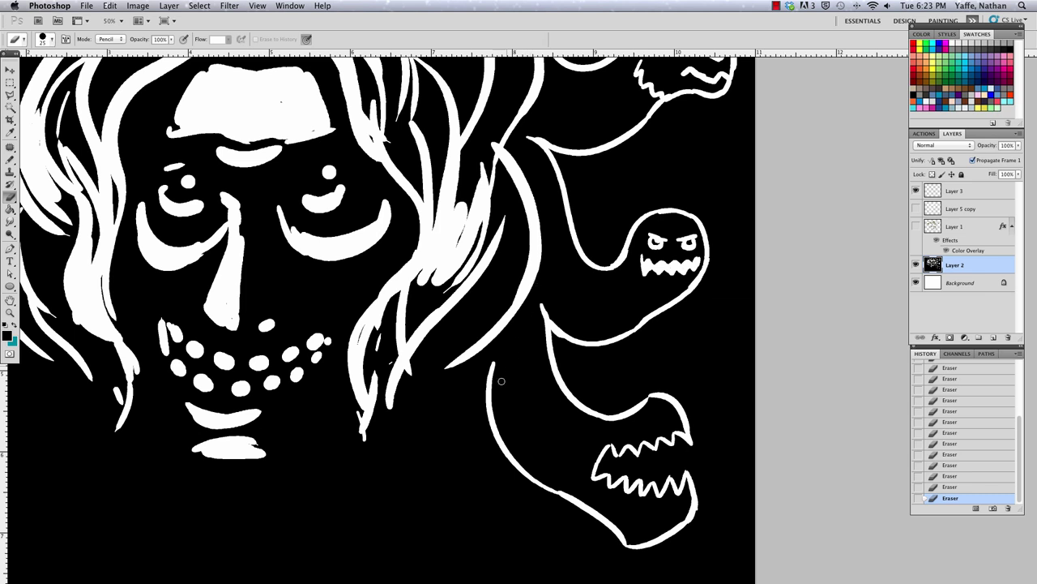
mouse_move(508, 355)
left_mouse_down()
mouse_move(499, 404)
mouse_move(509, 436)
mouse_move(543, 474)
left_mouse_up()
mouse_move(554, 287)
left_mouse_down()
mouse_move(562, 314)
mouse_move(610, 326)
left_mouse_up()
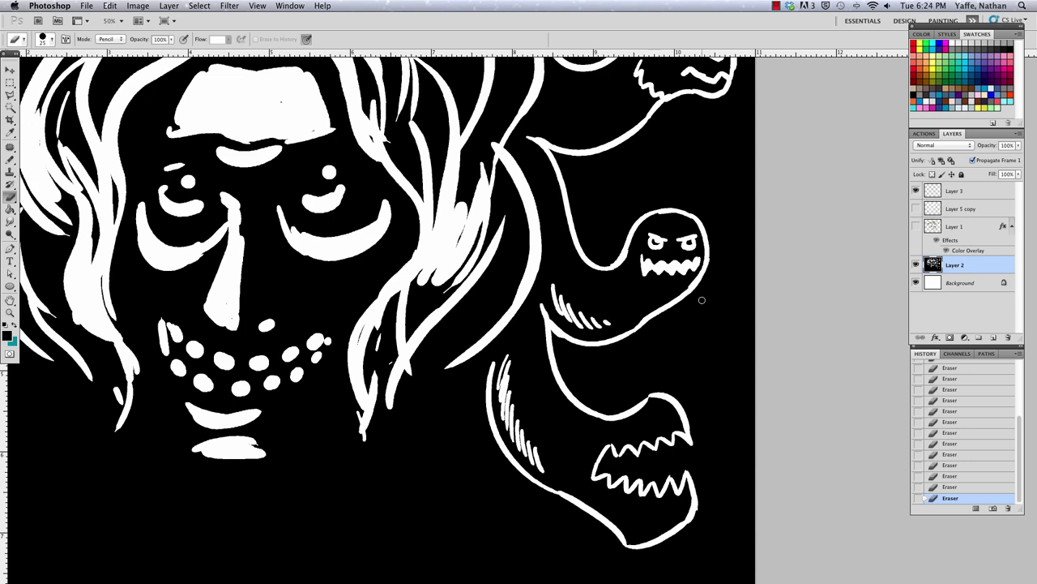
Hatch the underside of the wolf's body with two short strokes
scroll(702, 324, "up", 3)
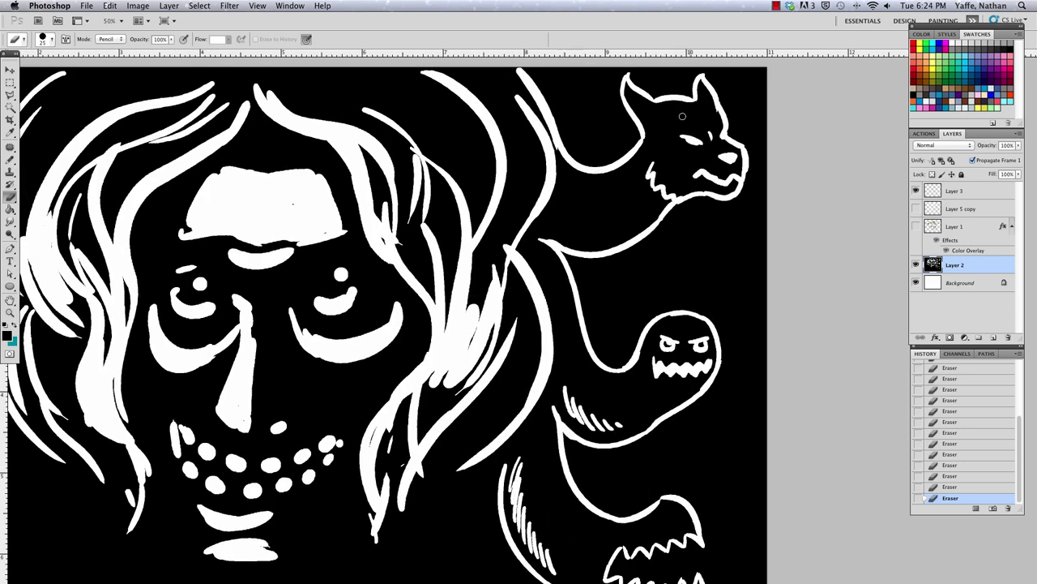
mouse_move(560, 209)
left_mouse_down()
mouse_move(569, 232)
mouse_move(590, 234)
left_mouse_up()
mouse_move(588, 221)
left_mouse_down()
mouse_move(601, 232)
mouse_move(621, 225)
left_mouse_up()
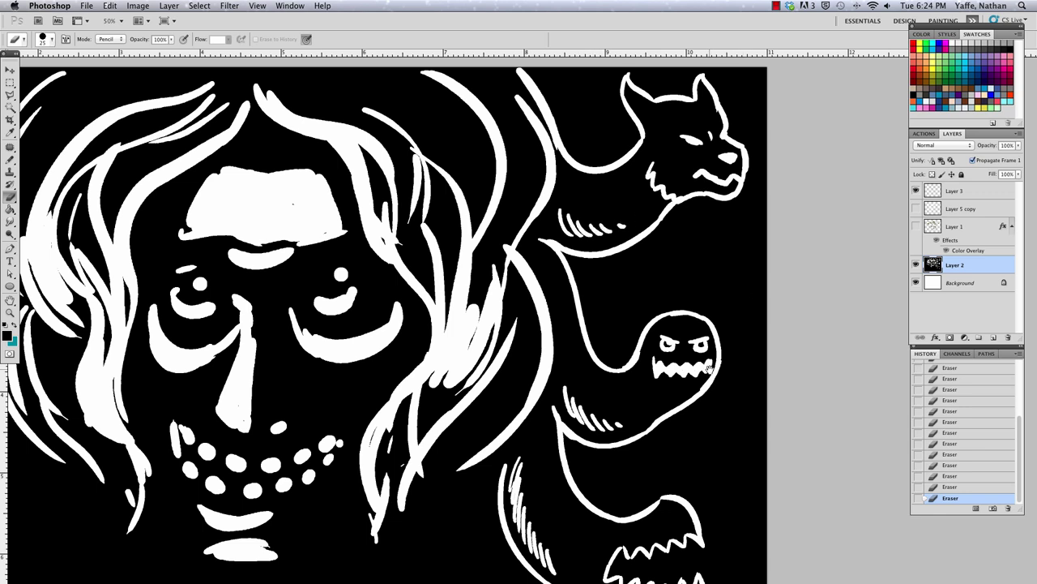
Scroll and pan the view down and left to expose the empty left side
scroll(706, 329, "down", 1)
scroll(706, 329, "down", 5)
scroll(706, 329, "left", 2)
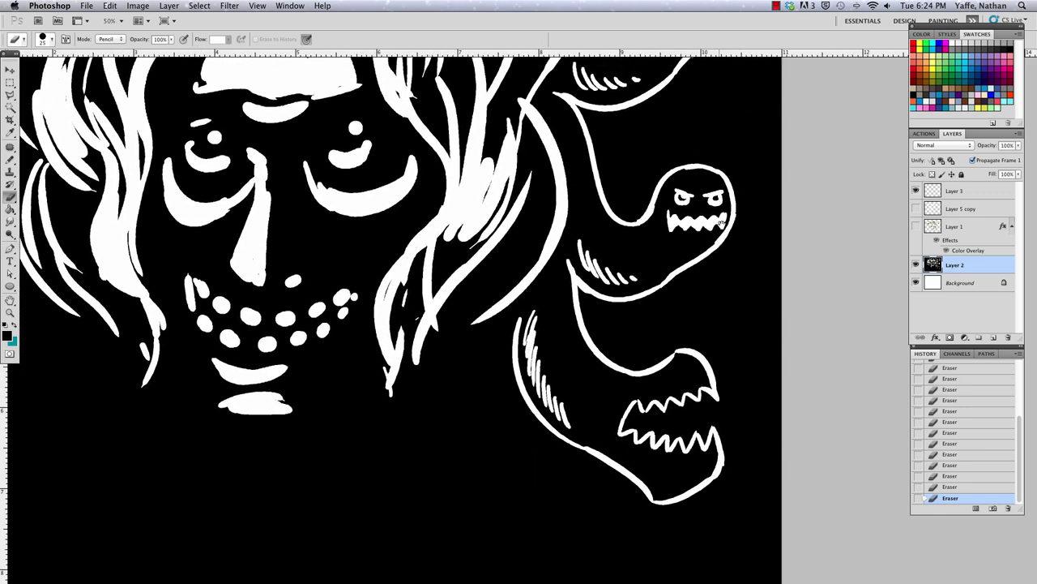
scroll(744, 207, "down", 1)
scroll(744, 207, "left", 1)
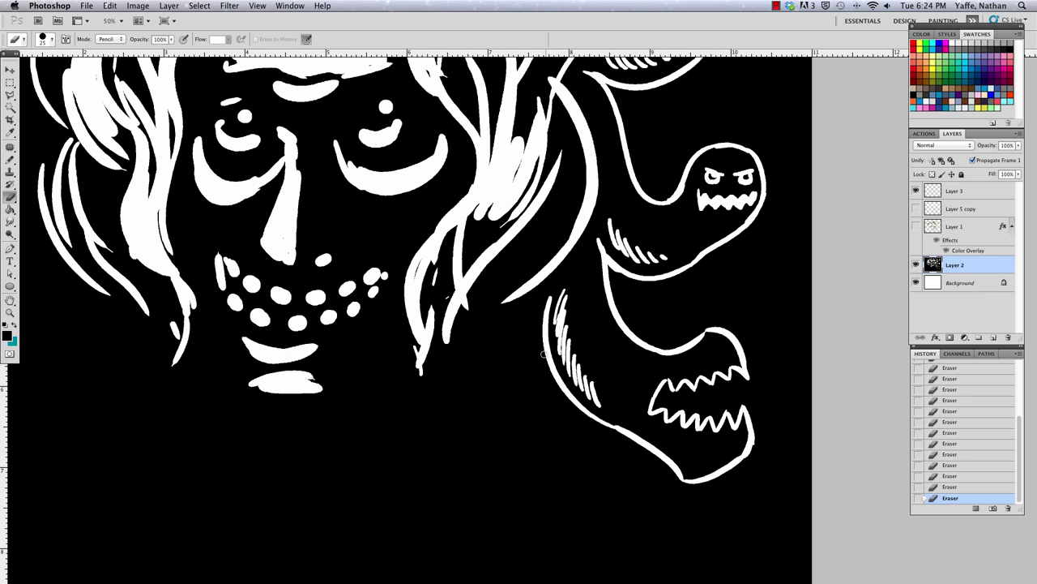
mouse_move(426, 438)
left_mouse_down()
mouse_move(588, 449)
mouse_move(694, 471)
mouse_move(493, 431)
mouse_move(431, 433)
mouse_move(444, 383)
mouse_move(562, 419)
left_mouse_up()
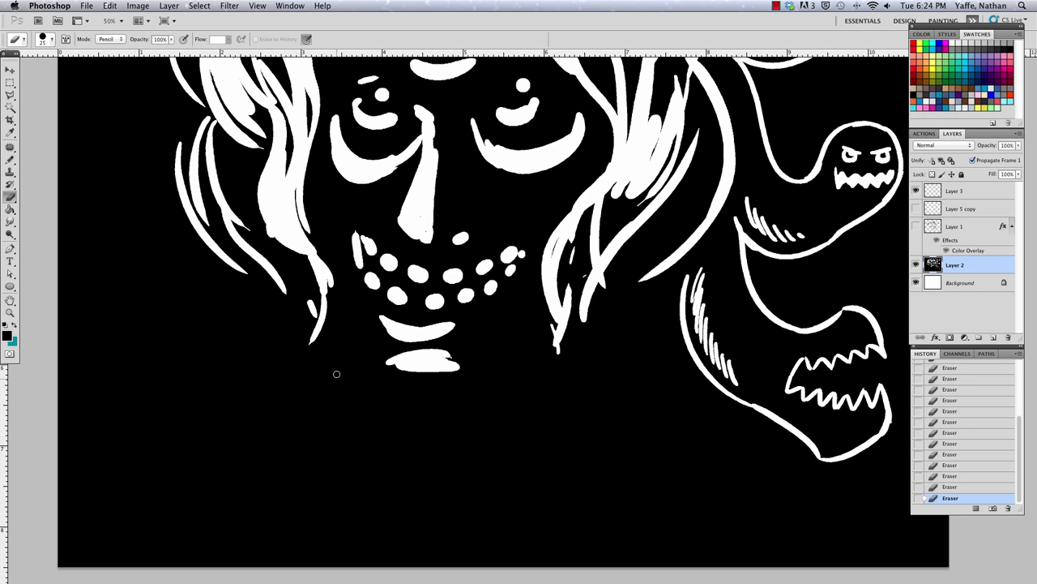
Eraser-draw the leg's two outlines below the face, a bare foot at the bottom and the hip curve
left_click_drag(320, 355, 283, 423)
mouse_move(364, 381)
left_mouse_down()
mouse_move(323, 439)
mouse_move(377, 499)
left_mouse_up()
mouse_move(284, 420)
left_mouse_down()
mouse_move(273, 442)
mouse_move(350, 513)
mouse_move(402, 530)
left_mouse_up()
mouse_move(311, 538)
left_mouse_down()
mouse_move(378, 542)
mouse_move(391, 529)
mouse_move(300, 543)
mouse_move(307, 554)
mouse_move(291, 554)
mouse_move(354, 513)
left_mouse_up()
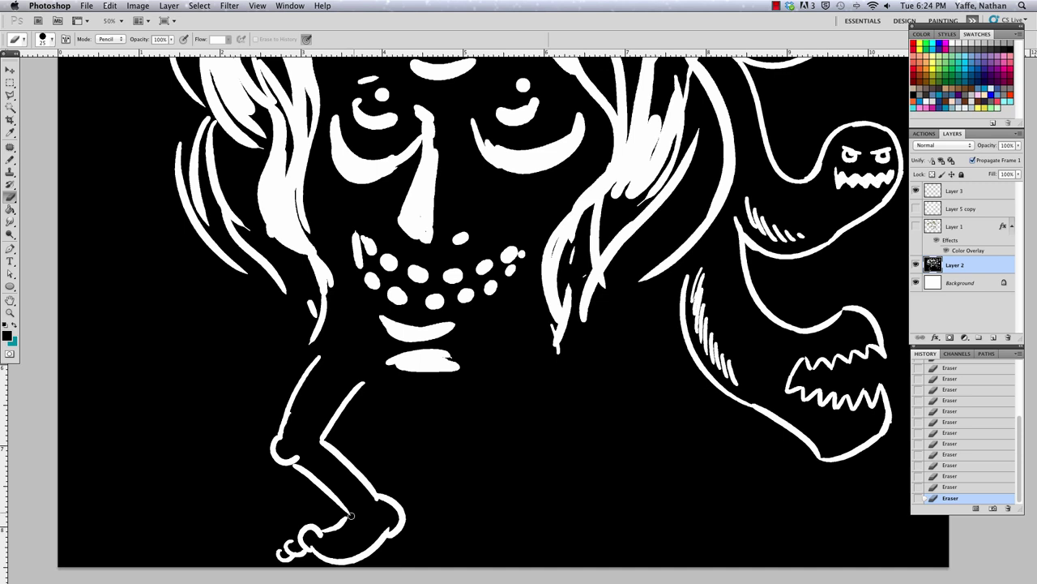
left_click_drag(367, 383, 492, 397)
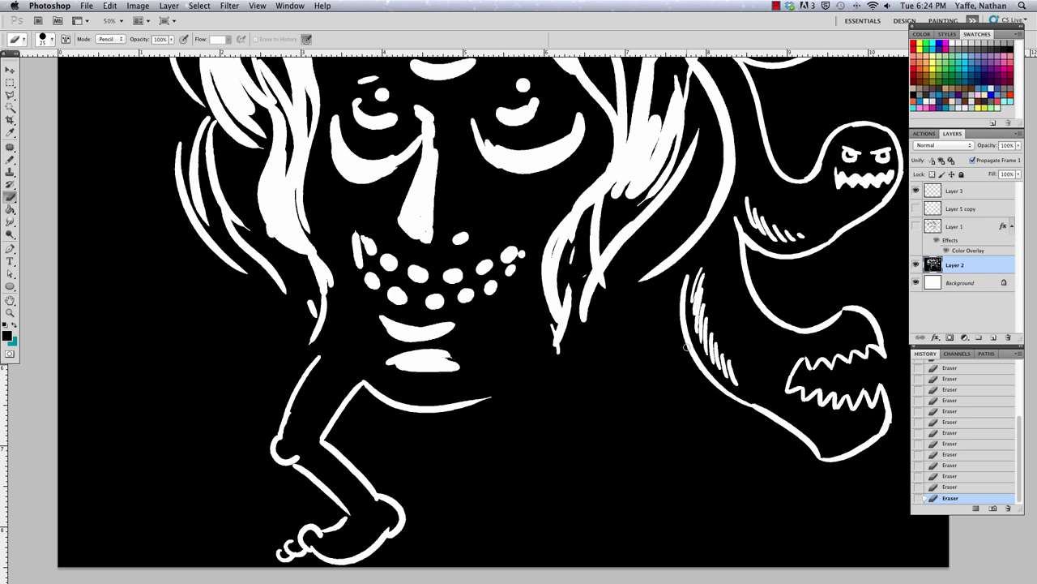
Extend the lower ghost's outline, add a long left hair strand and begin the thumbs-up hand
left_click_drag(678, 267, 687, 292)
left_click_drag(153, 100, 201, 345)
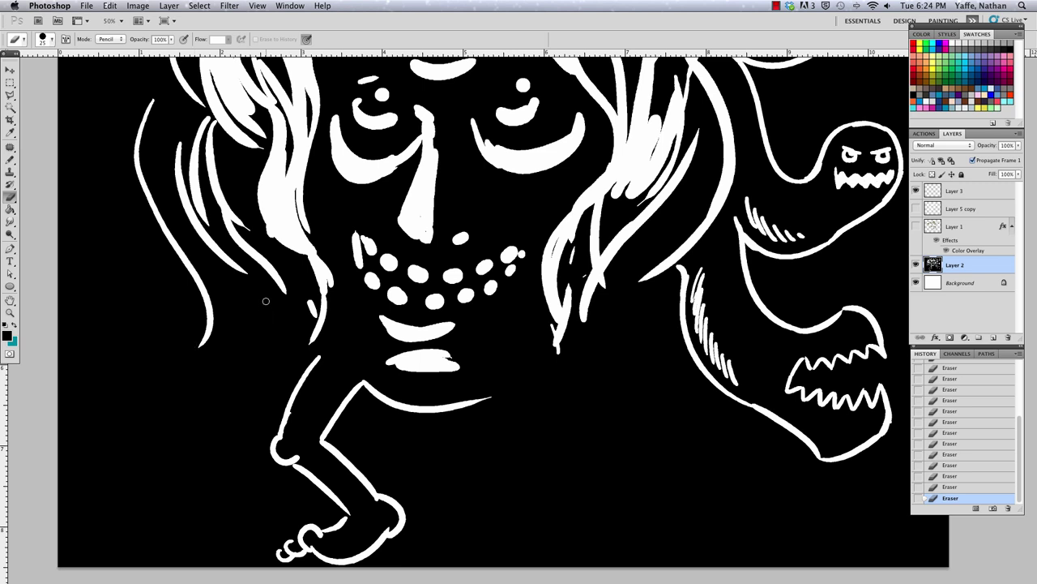
mouse_move(266, 301)
left_mouse_down()
mouse_move(268, 363)
mouse_move(240, 400)
left_mouse_up()
mouse_move(200, 340)
left_mouse_down()
mouse_move(154, 299)
mouse_move(164, 309)
mouse_move(159, 301)
mouse_move(169, 300)
mouse_move(190, 351)
mouse_move(160, 376)
mouse_move(139, 364)
mouse_move(173, 397)
mouse_move(147, 403)
mouse_move(187, 417)
left_mouse_up()
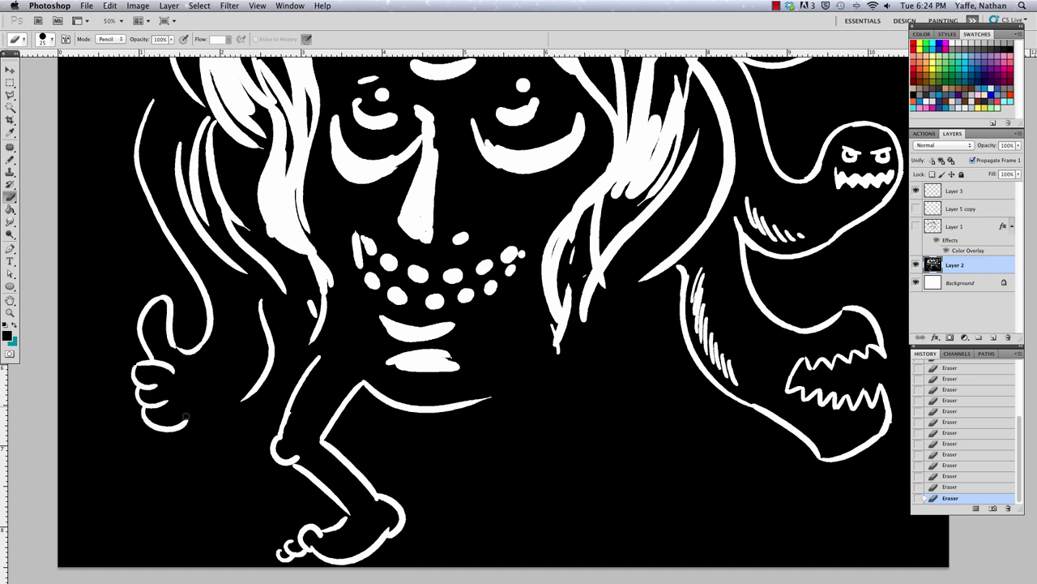
Draw the thumbs-up hand's fingers and bottom, and join the hair strand to the arm line
mouse_move(152, 384)
left_mouse_down()
mouse_move(172, 379)
mouse_move(177, 405)
left_mouse_up()
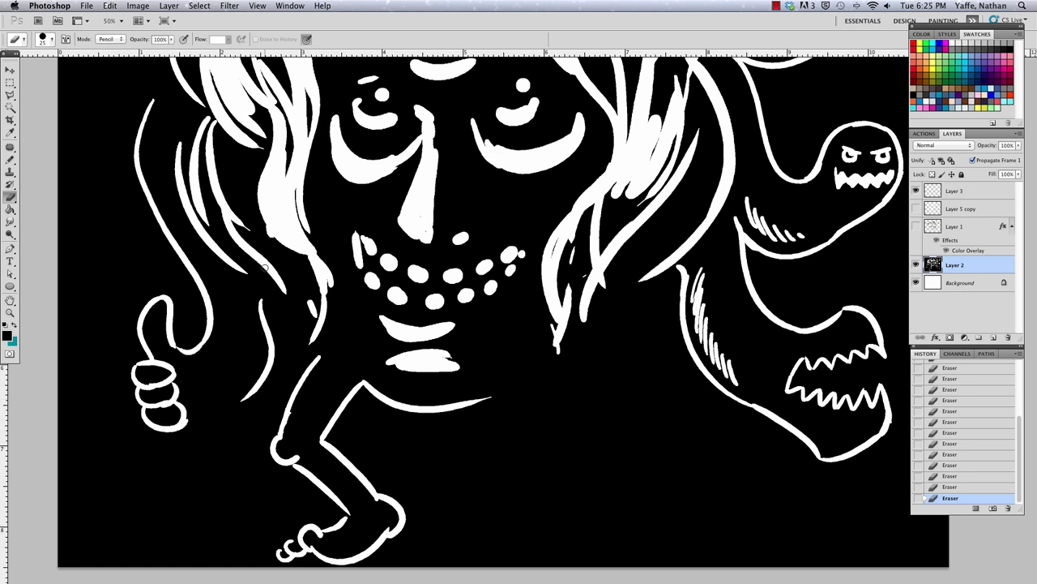
mouse_move(156, 431)
left_mouse_down()
mouse_move(198, 430)
mouse_move(192, 419)
mouse_move(231, 404)
mouse_move(271, 367)
left_mouse_up()
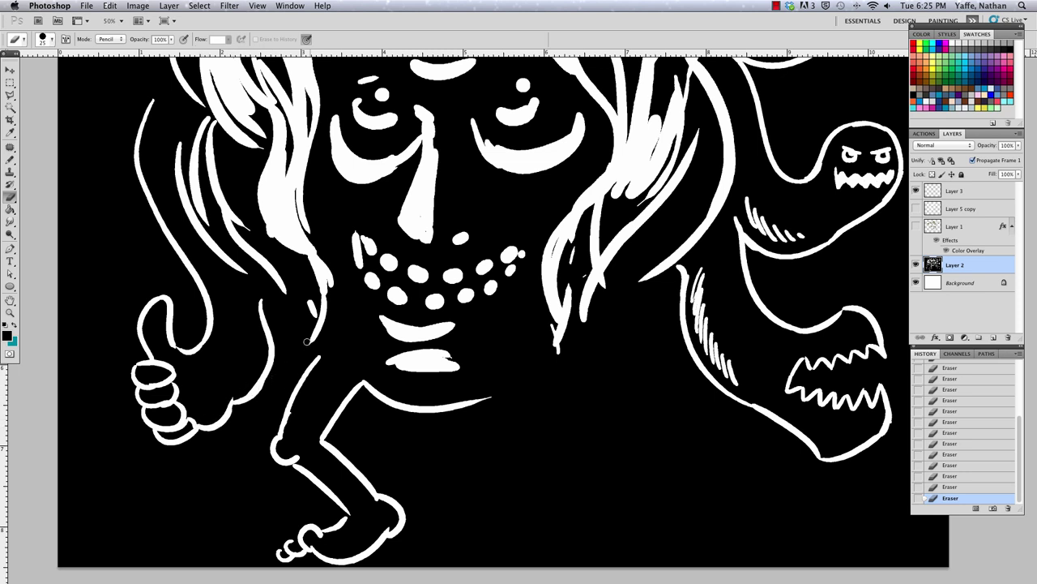
left_click_drag(265, 310, 261, 287)
Add stitch-like hatch marks across the knee, lower leg and left thigh
mouse_move(360, 446)
left_mouse_down()
mouse_move(351, 471)
mouse_move(381, 469)
mouse_move(314, 488)
mouse_move(326, 479)
mouse_move(338, 503)
left_mouse_up()
left_click_drag(339, 422, 358, 399)
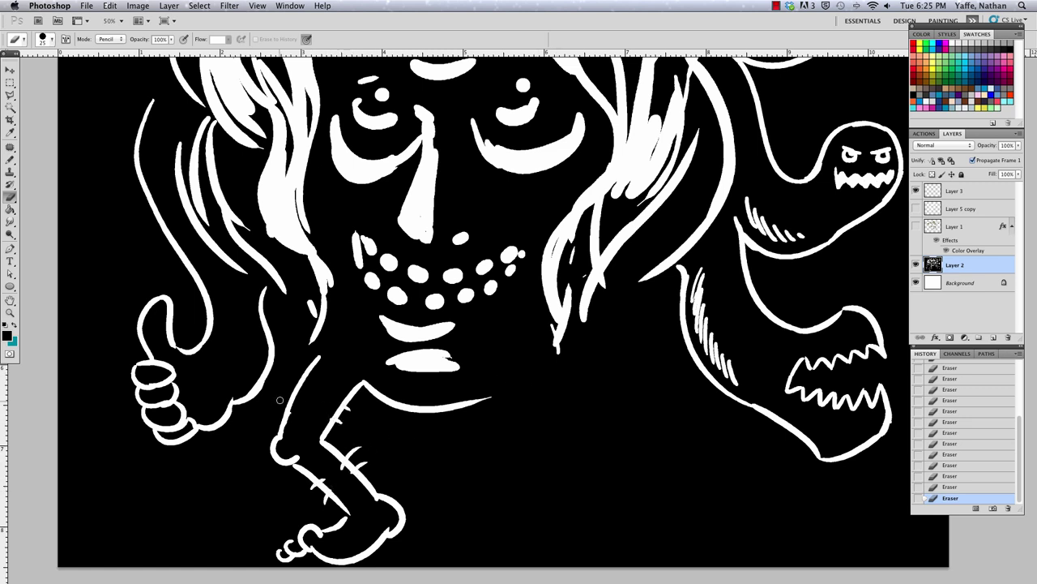
mouse_move(276, 414)
left_mouse_down()
mouse_move(292, 408)
mouse_move(295, 387)
left_mouse_up()
mouse_move(556, 370)
left_mouse_down()
mouse_move(548, 477)
mouse_move(583, 519)
mouse_move(503, 531)
mouse_move(514, 472)
mouse_move(541, 555)
mouse_move(493, 417)
mouse_move(506, 379)
left_mouse_up()
Outline the second leg down into a peg with a spike, base bar and doubled right side
mouse_move(445, 390)
left_mouse_down()
mouse_move(482, 427)
mouse_move(512, 424)
left_mouse_up()
mouse_move(526, 347)
left_mouse_down()
mouse_move(522, 423)
mouse_move(508, 427)
mouse_move(511, 401)
mouse_move(518, 424)
mouse_move(504, 427)
mouse_move(516, 480)
left_mouse_up()
left_click_drag(495, 434, 513, 489)
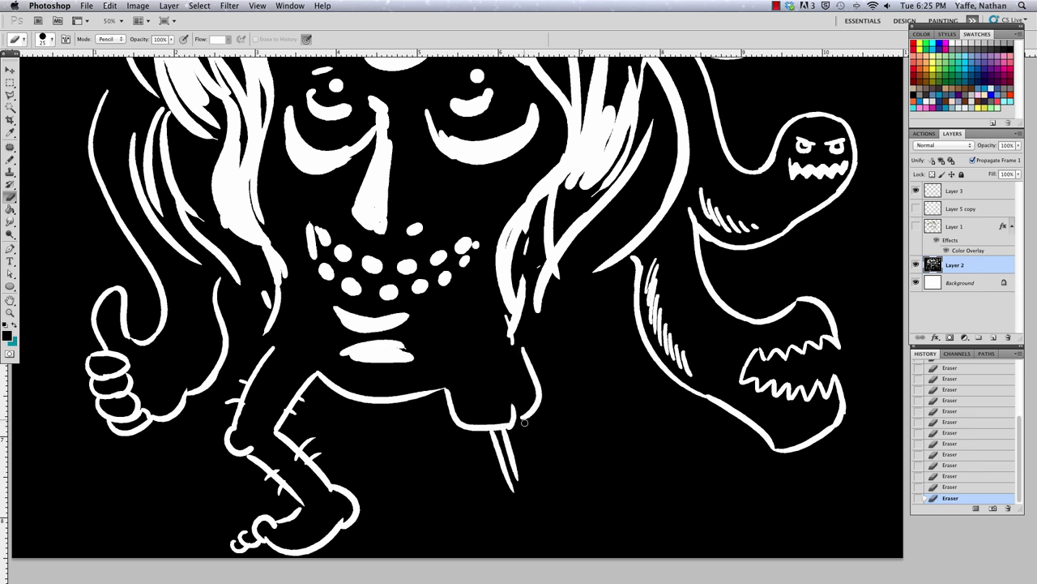
mouse_move(524, 422)
left_mouse_down()
mouse_move(534, 494)
mouse_move(513, 492)
mouse_move(533, 488)
mouse_move(522, 499)
mouse_move(535, 547)
left_mouse_up()
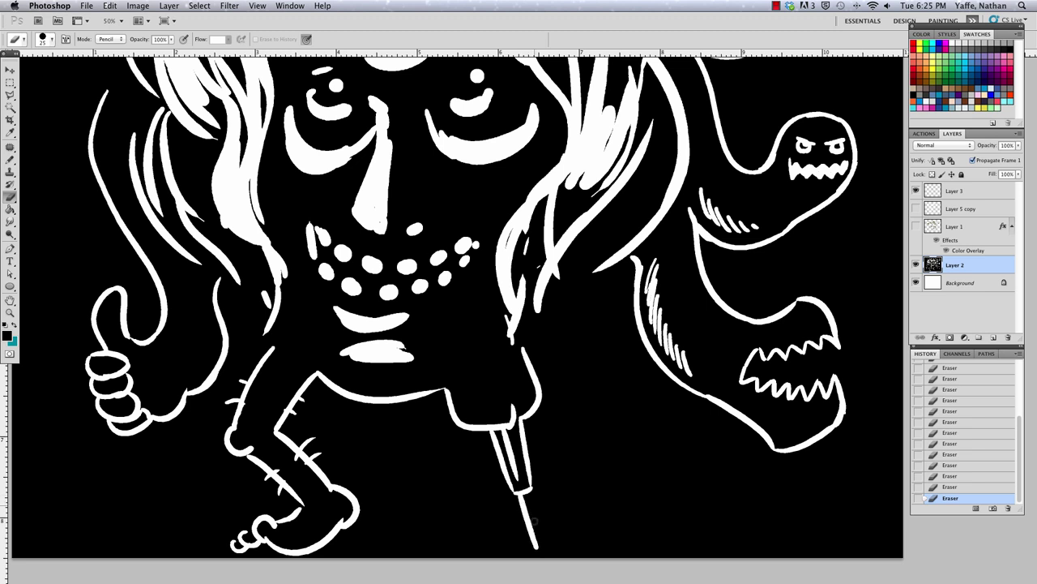
left_click_drag(530, 491, 541, 545)
Redo the peg leg's top edge so it connects to the body
mouse_move(445, 389)
left_mouse_down()
mouse_move(494, 348)
mouse_move(466, 375)
left_mouse_up()
key("super+z")
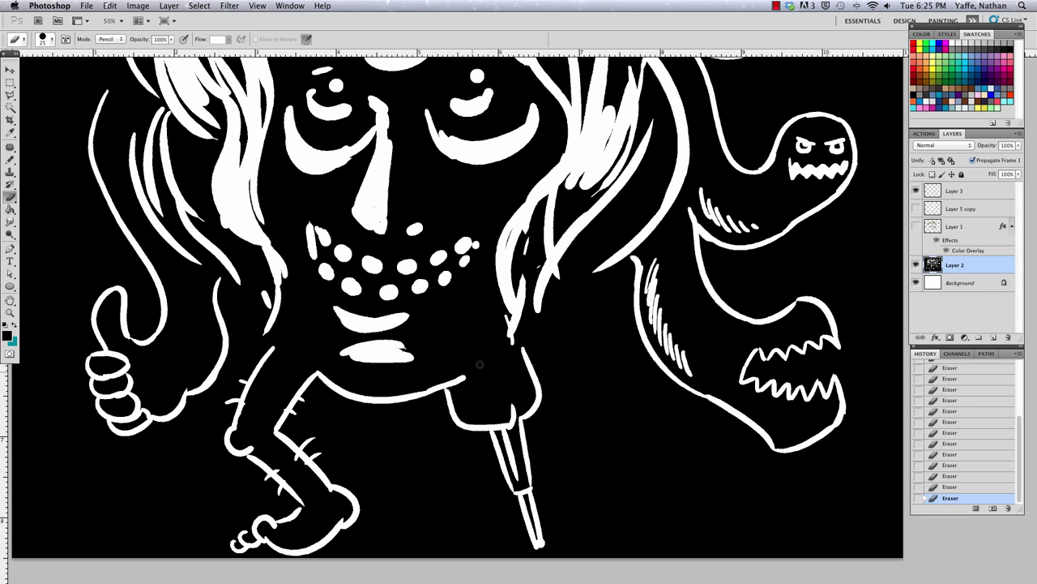
left_click(489, 353, "shift")
Zoom out to 25% to view the whole drawing and close the gap in the left hair strand
key("super+minus")
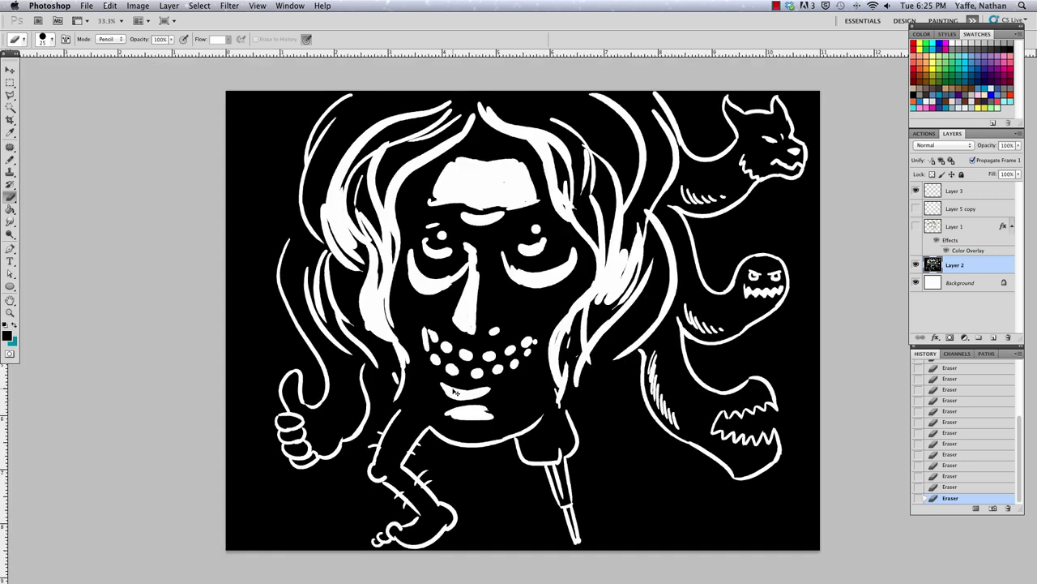
key("super+minus")
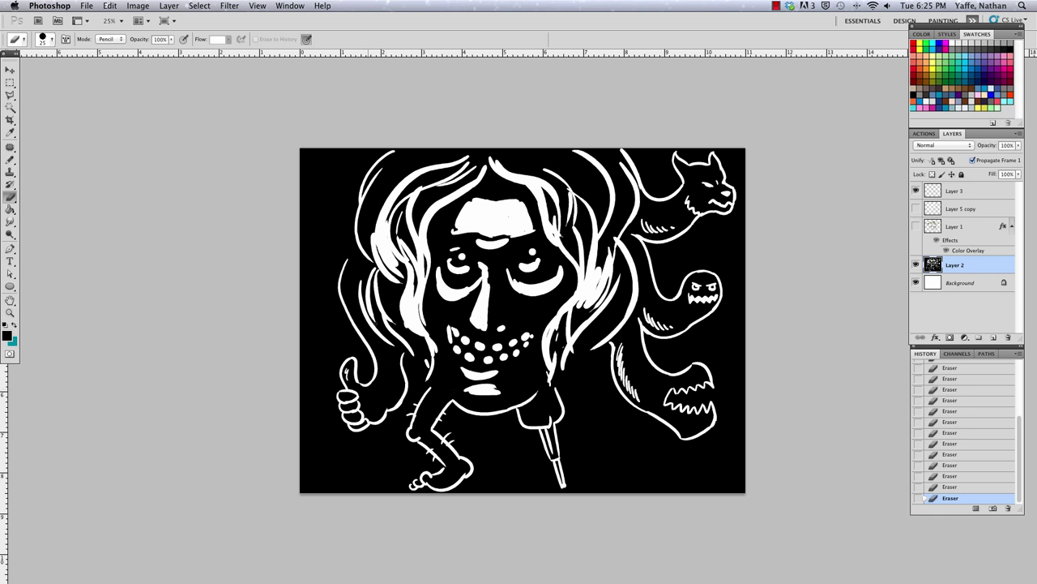
left_click_drag(343, 274, 354, 308)
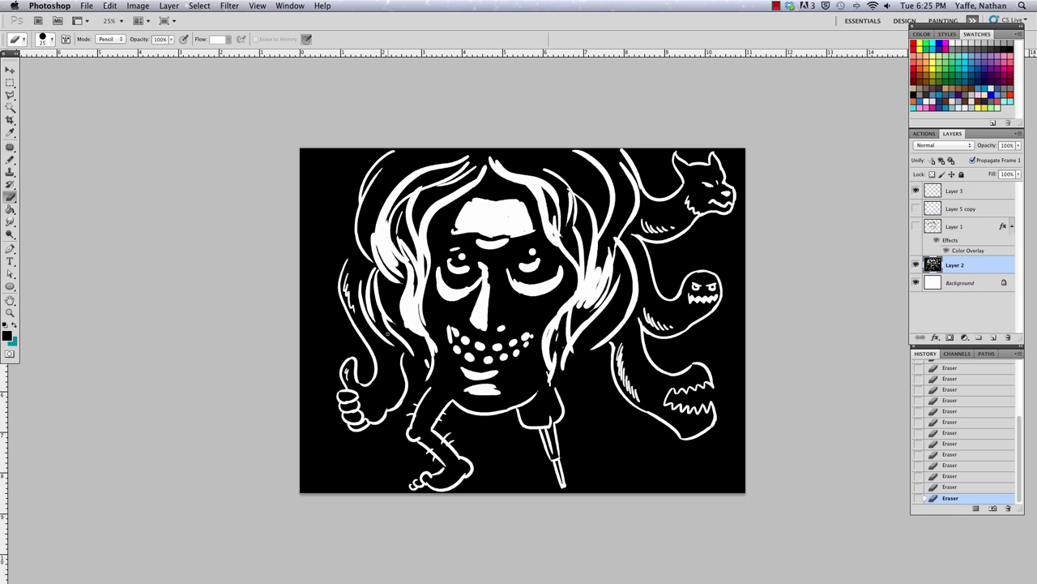